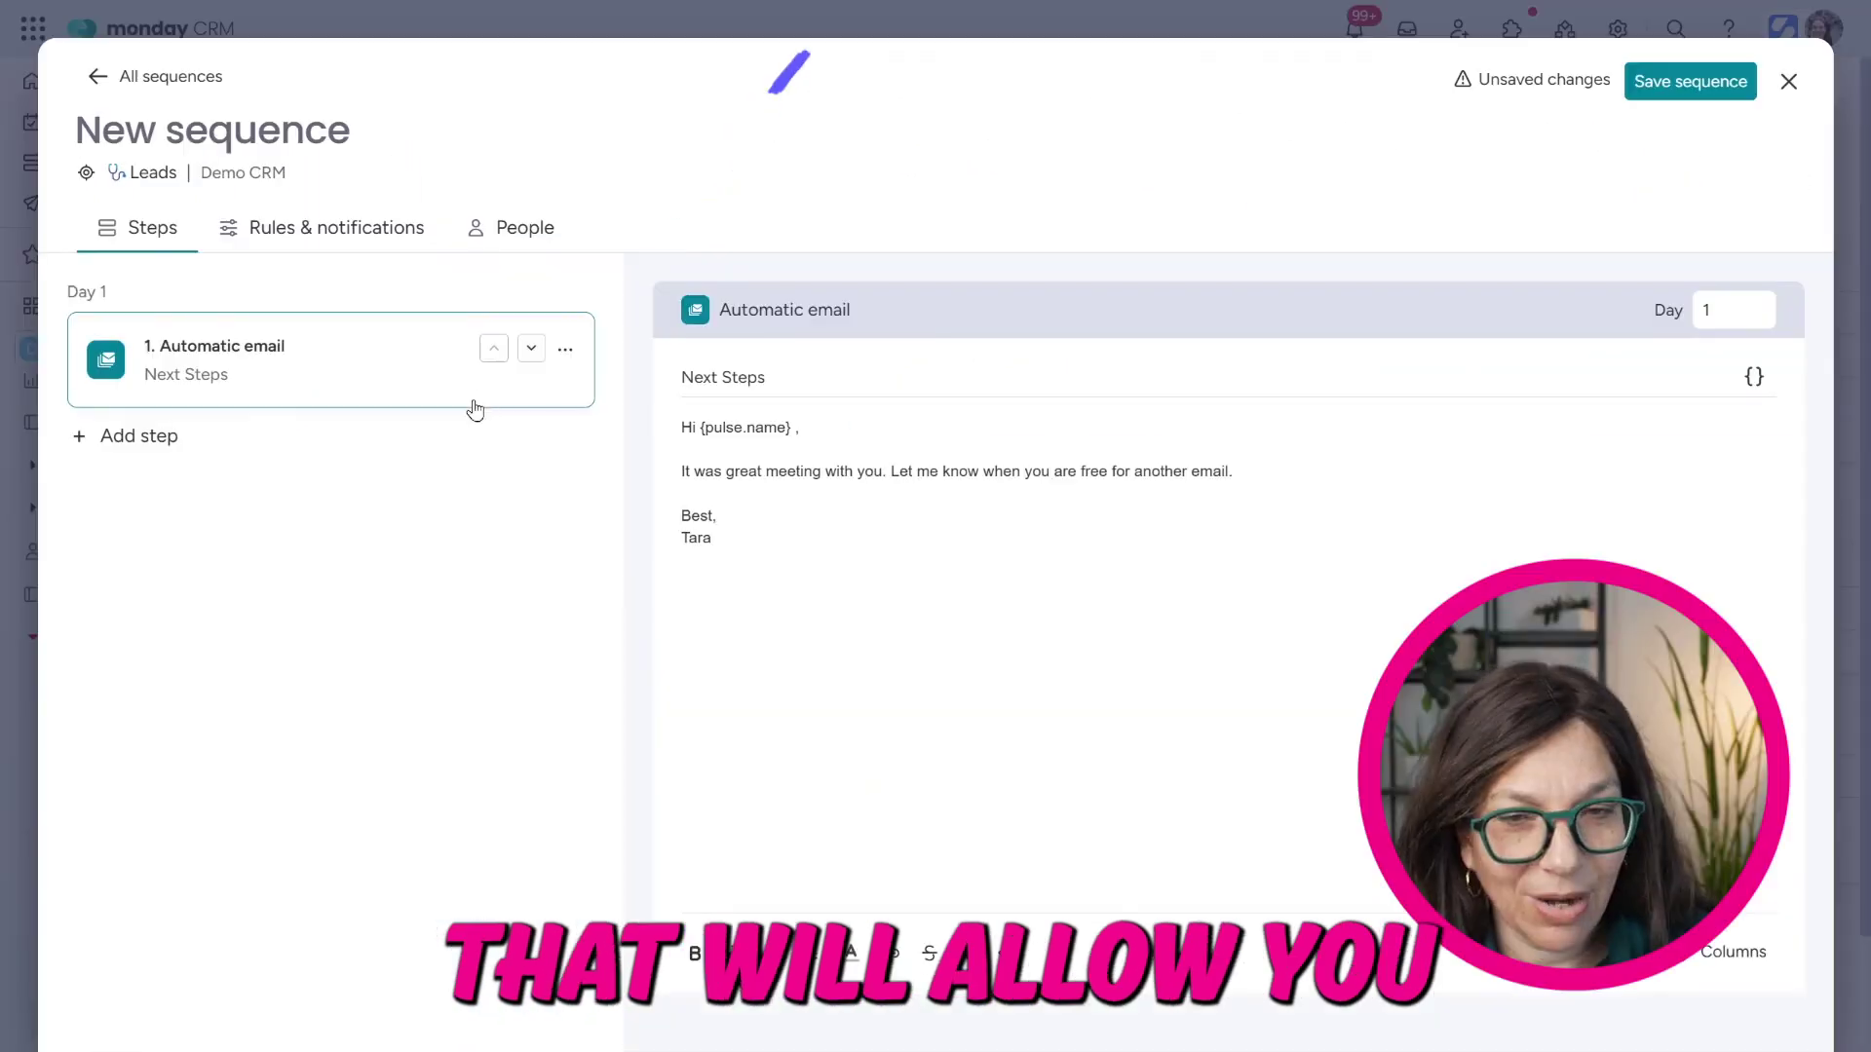
# Duplicate the automatic email step and reschedule the copy from day 1 to day 2
pyautogui.click(565, 349)
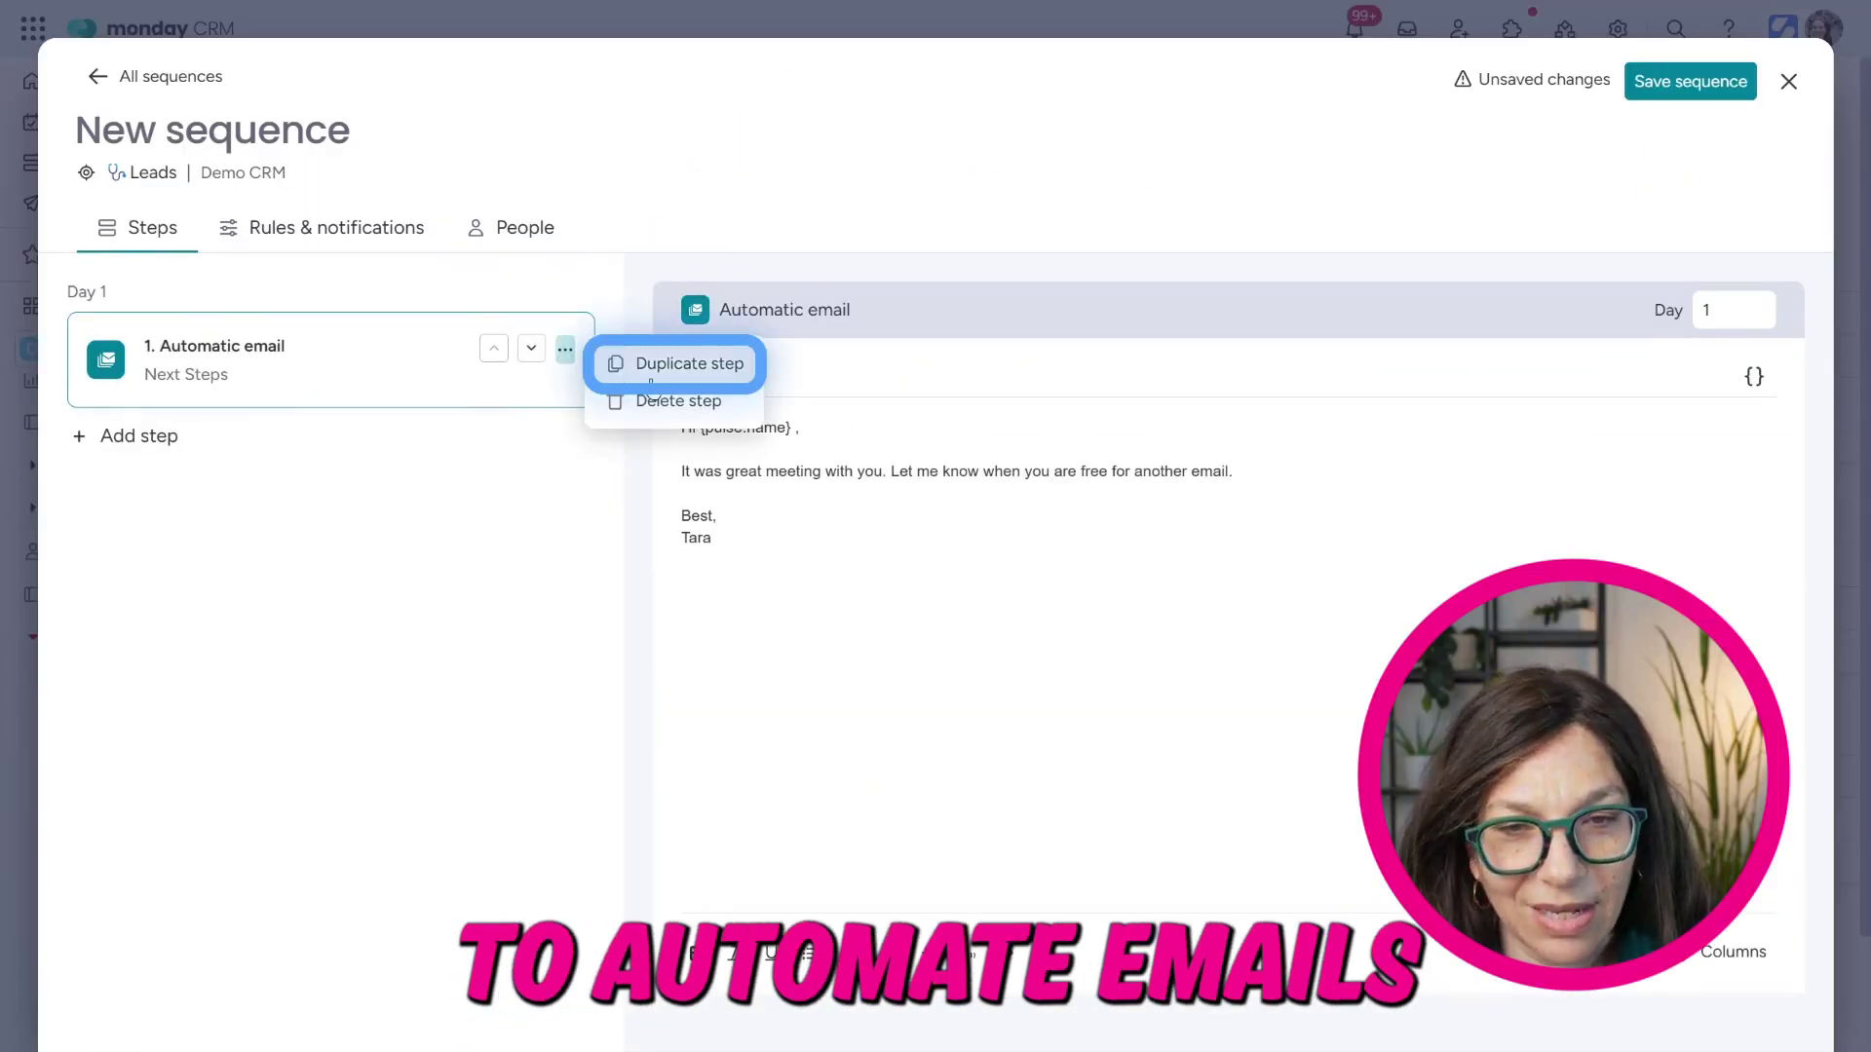
pyautogui.click(673, 364)
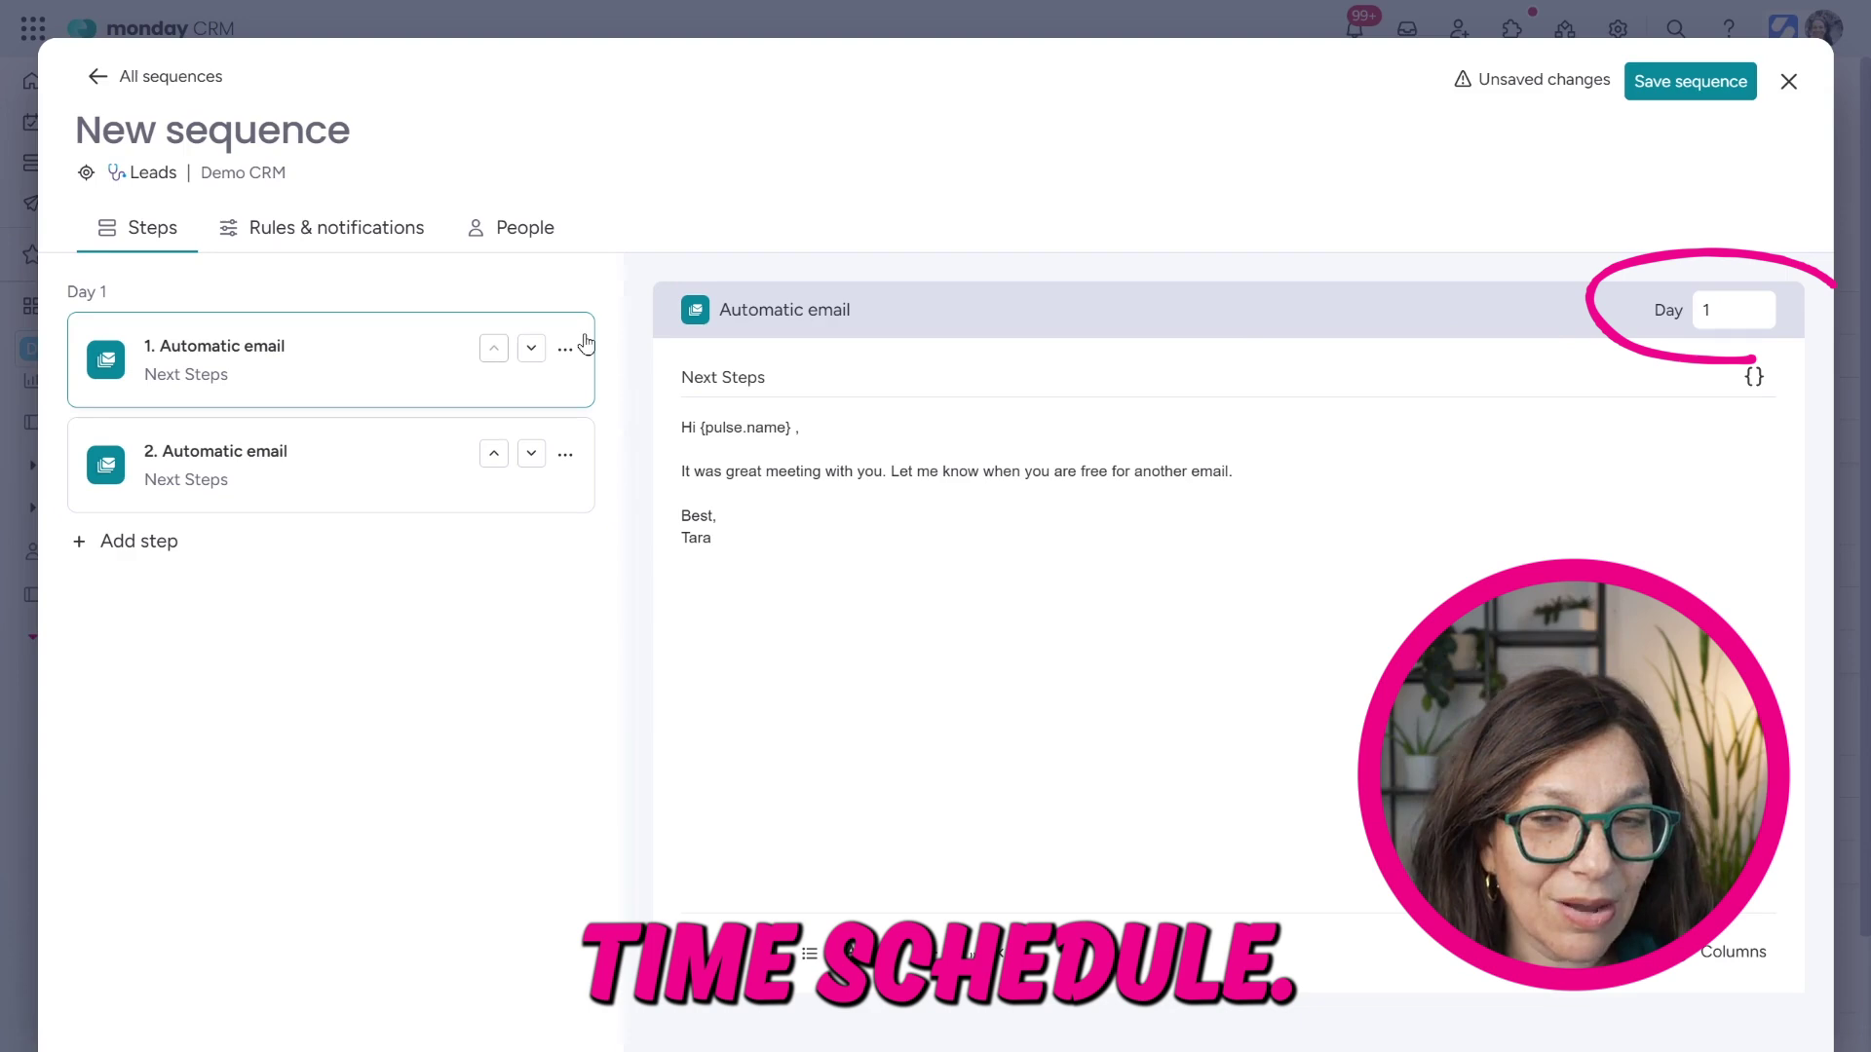
pyautogui.click(1760, 307)
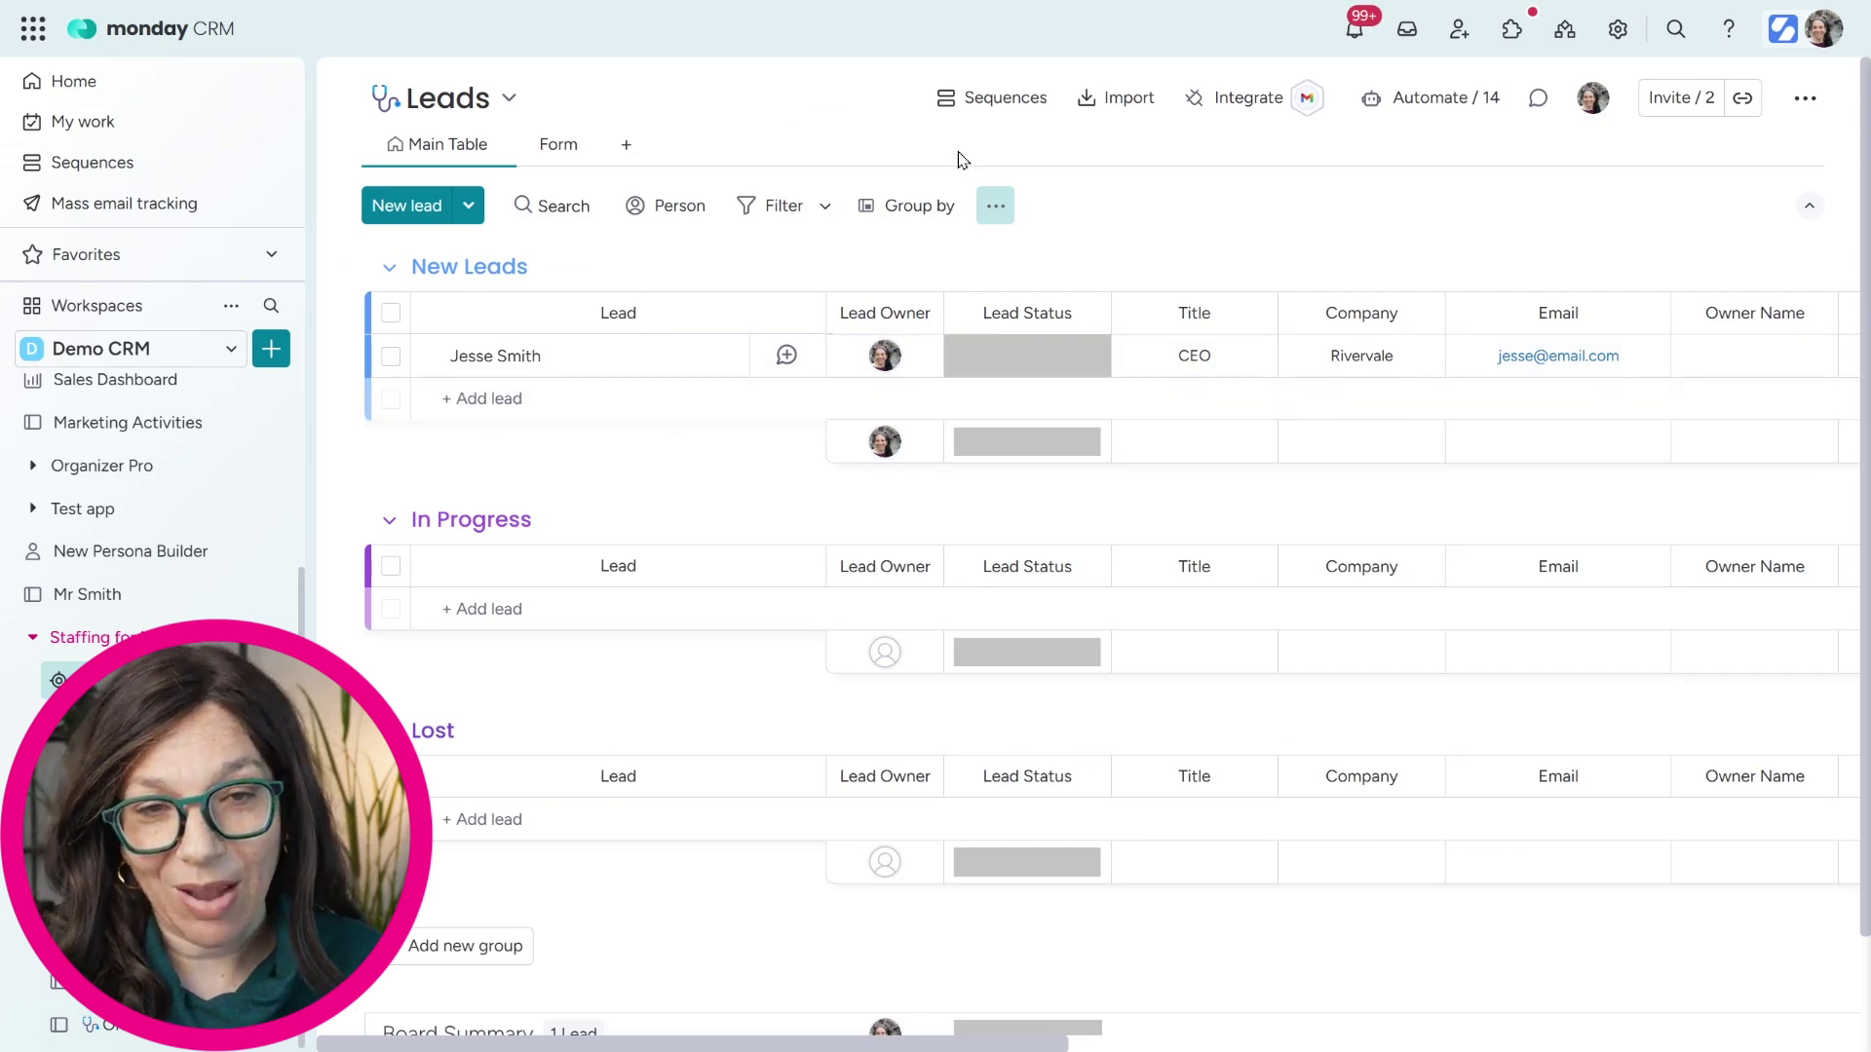
# From the board's Sequences list, create a new sequence and bring up Choose action for its first step
pyautogui.click(992, 99)
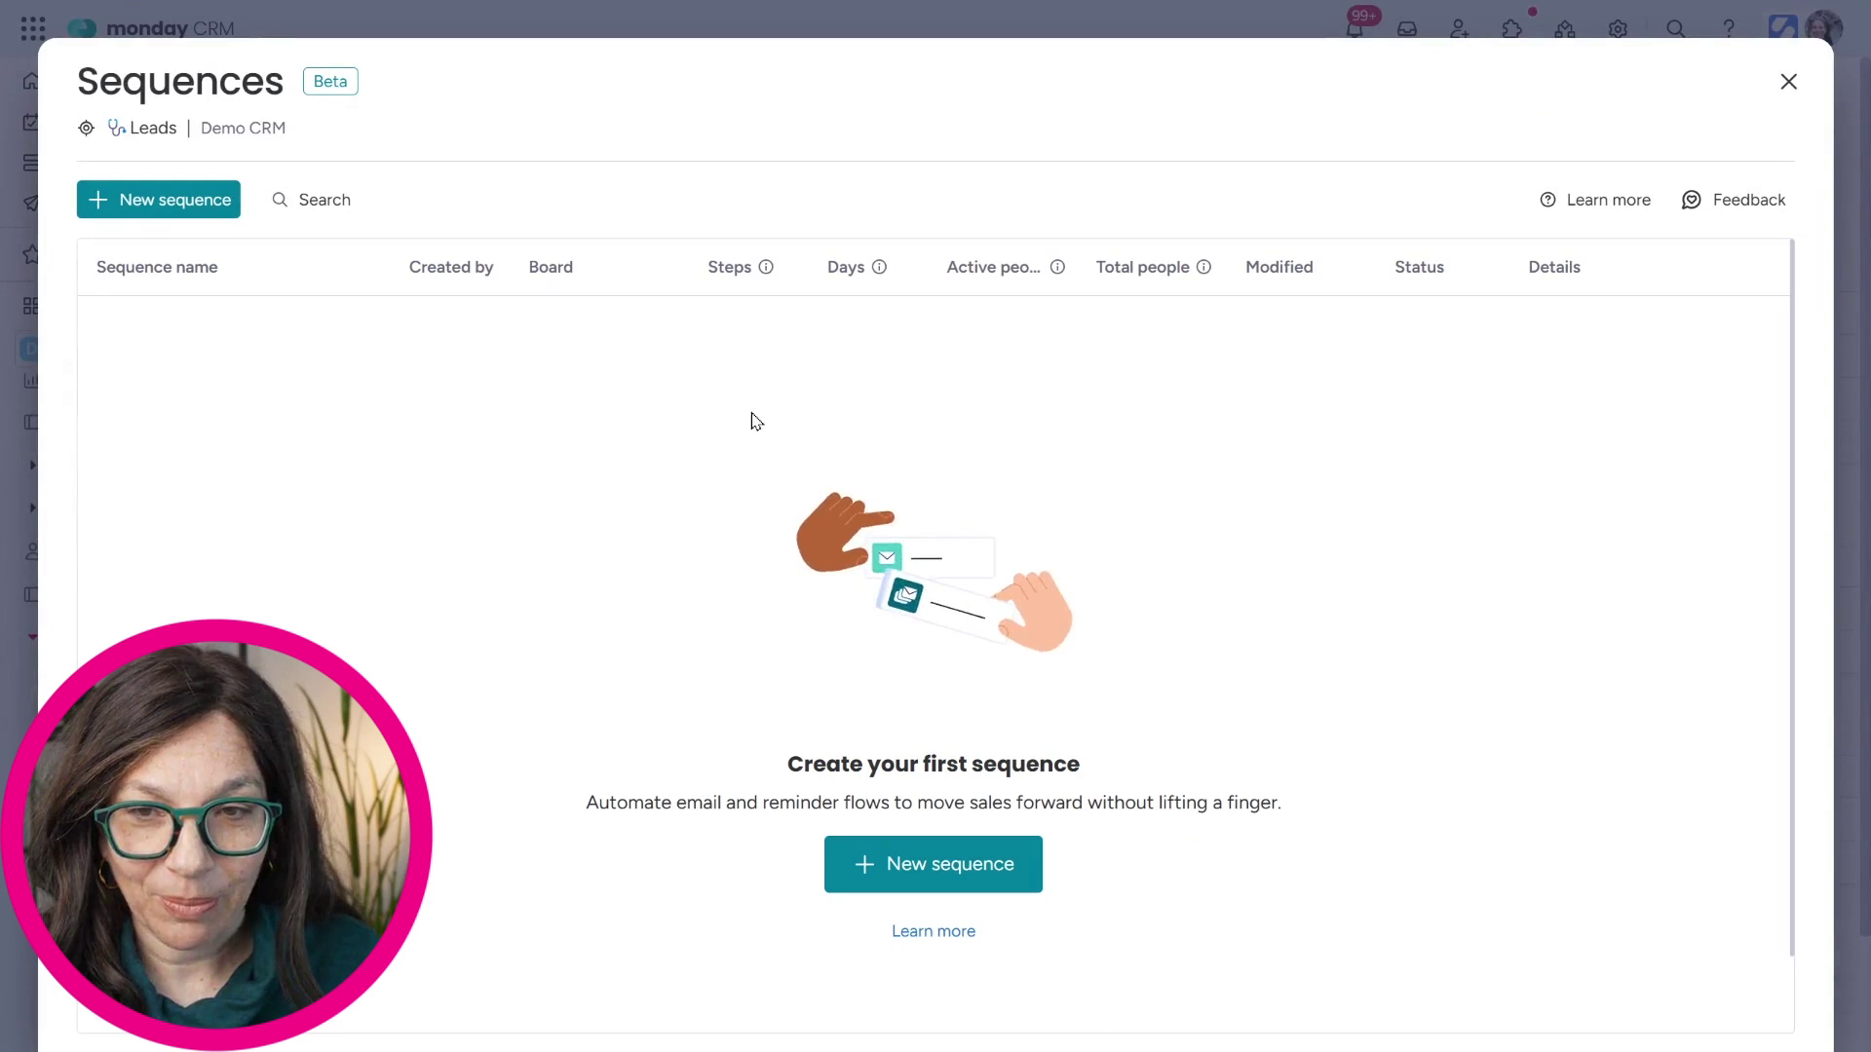
pyautogui.click(923, 879)
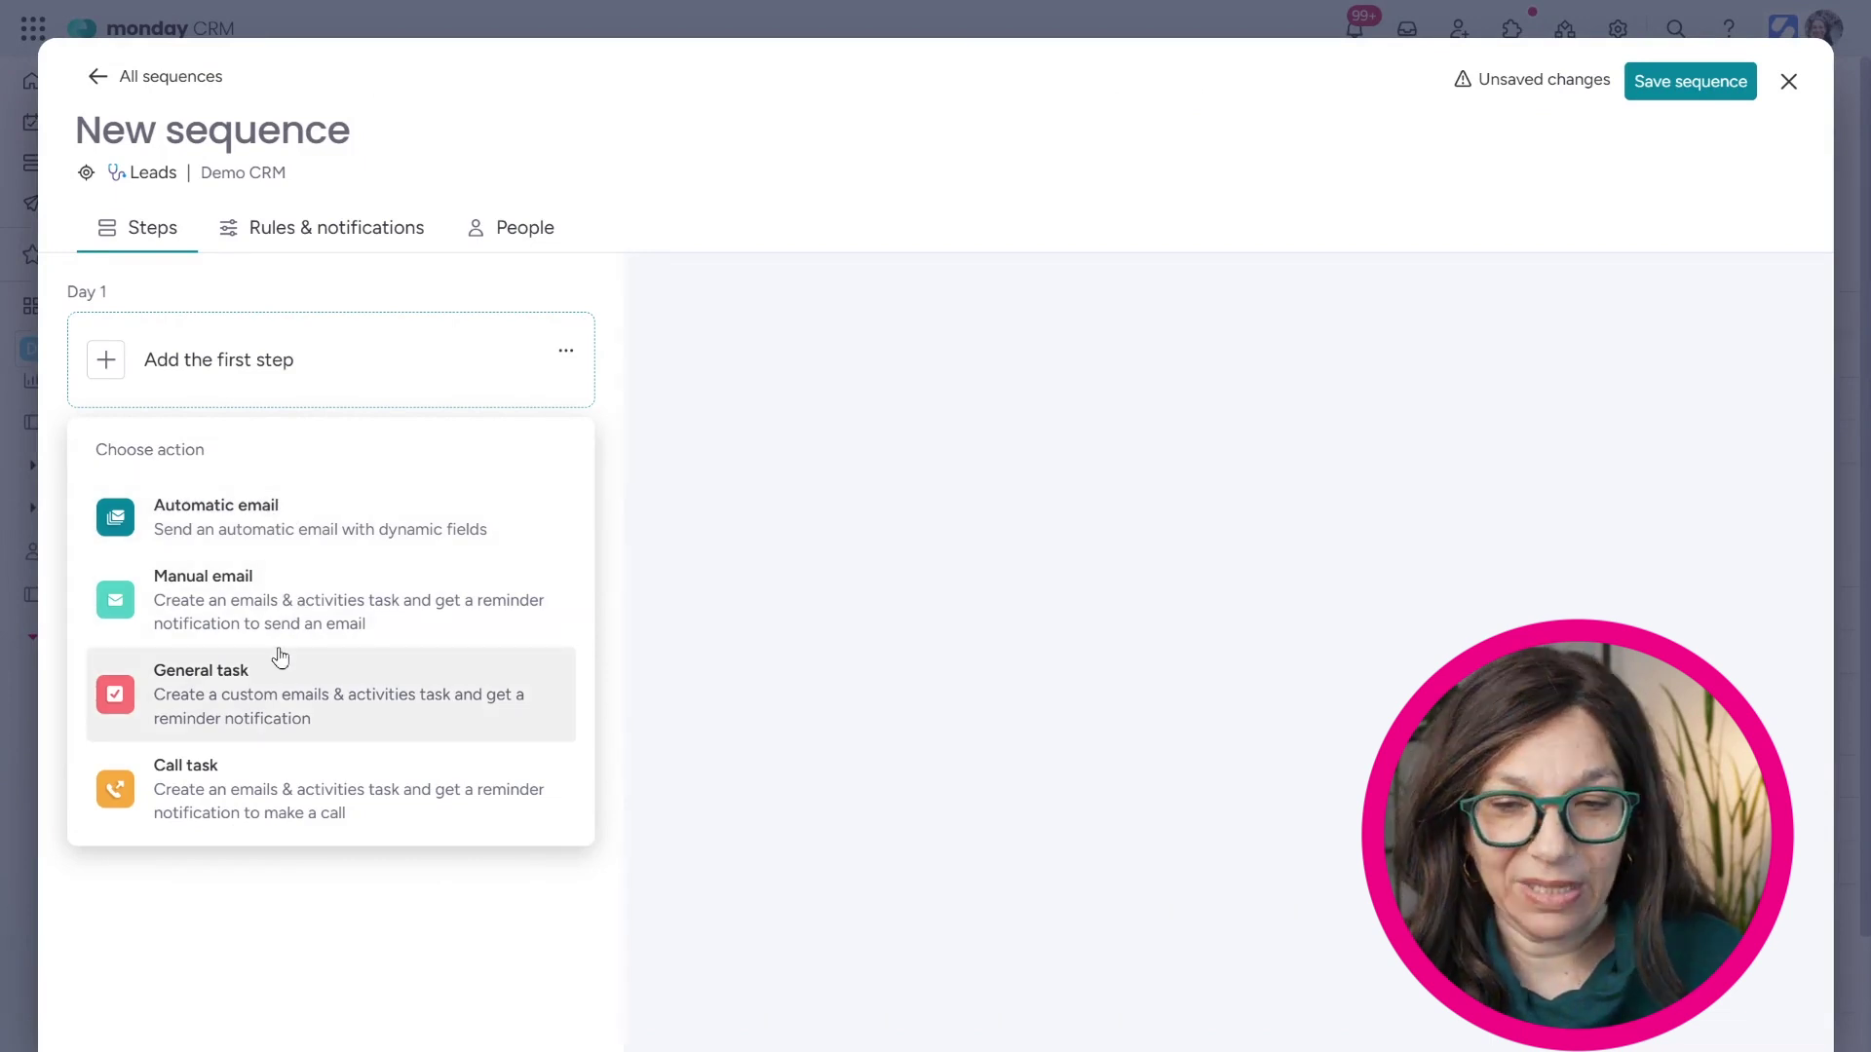
pyautogui.click(290, 525)
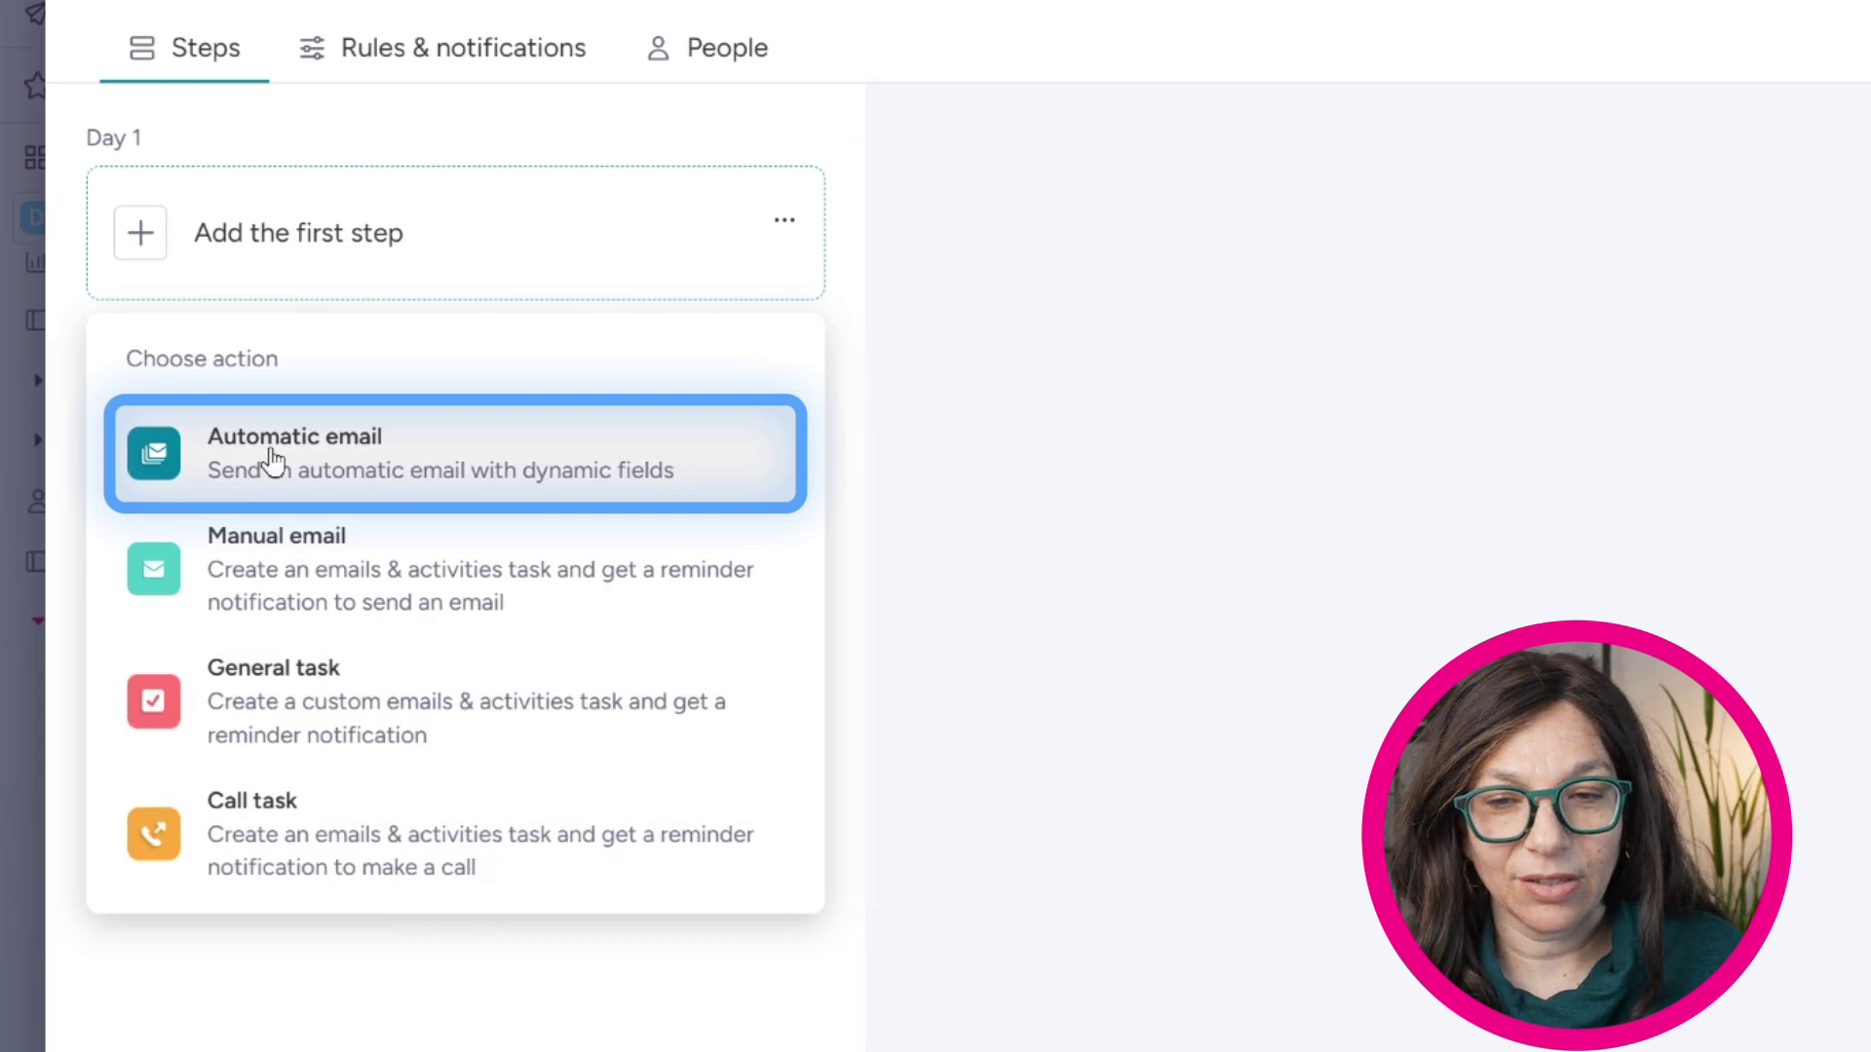
# Make day 1 an automatic 'Next Steps' email greeting the lead by Item Name and asking their availability
pyautogui.click(273, 458)
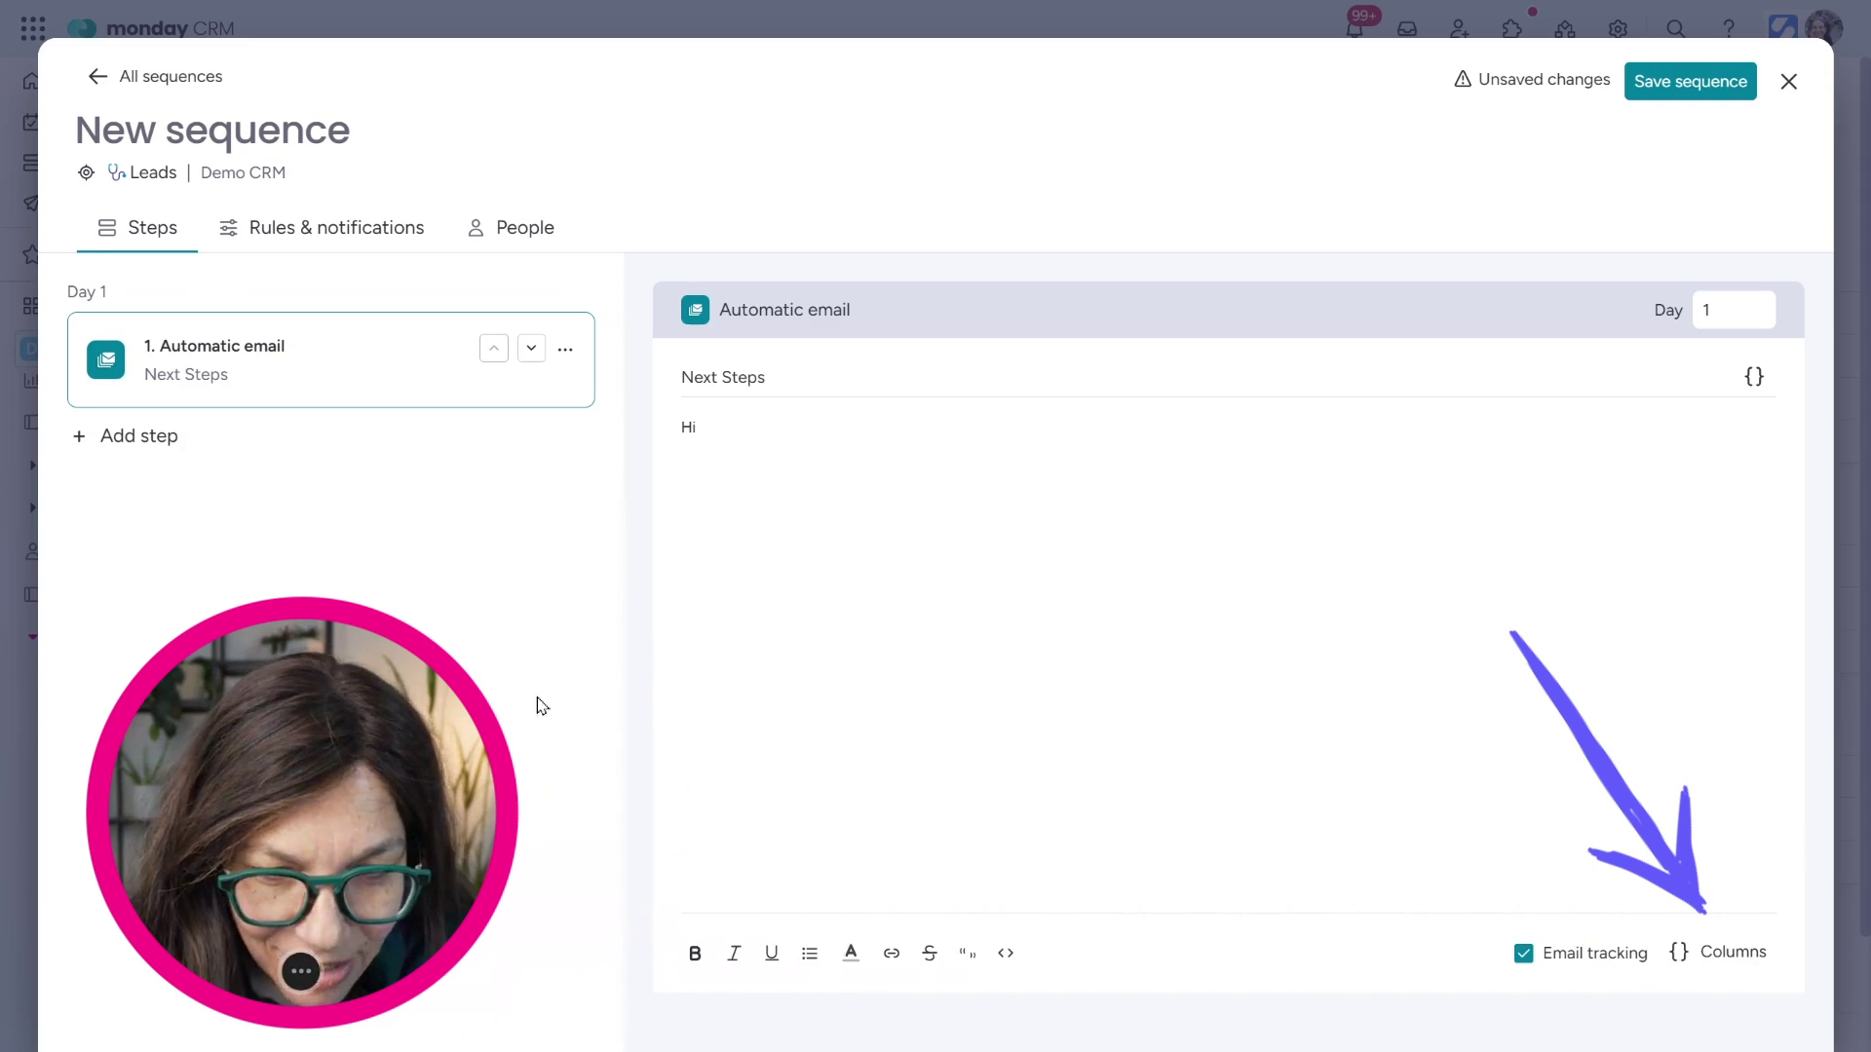
pyautogui.click(1728, 960)
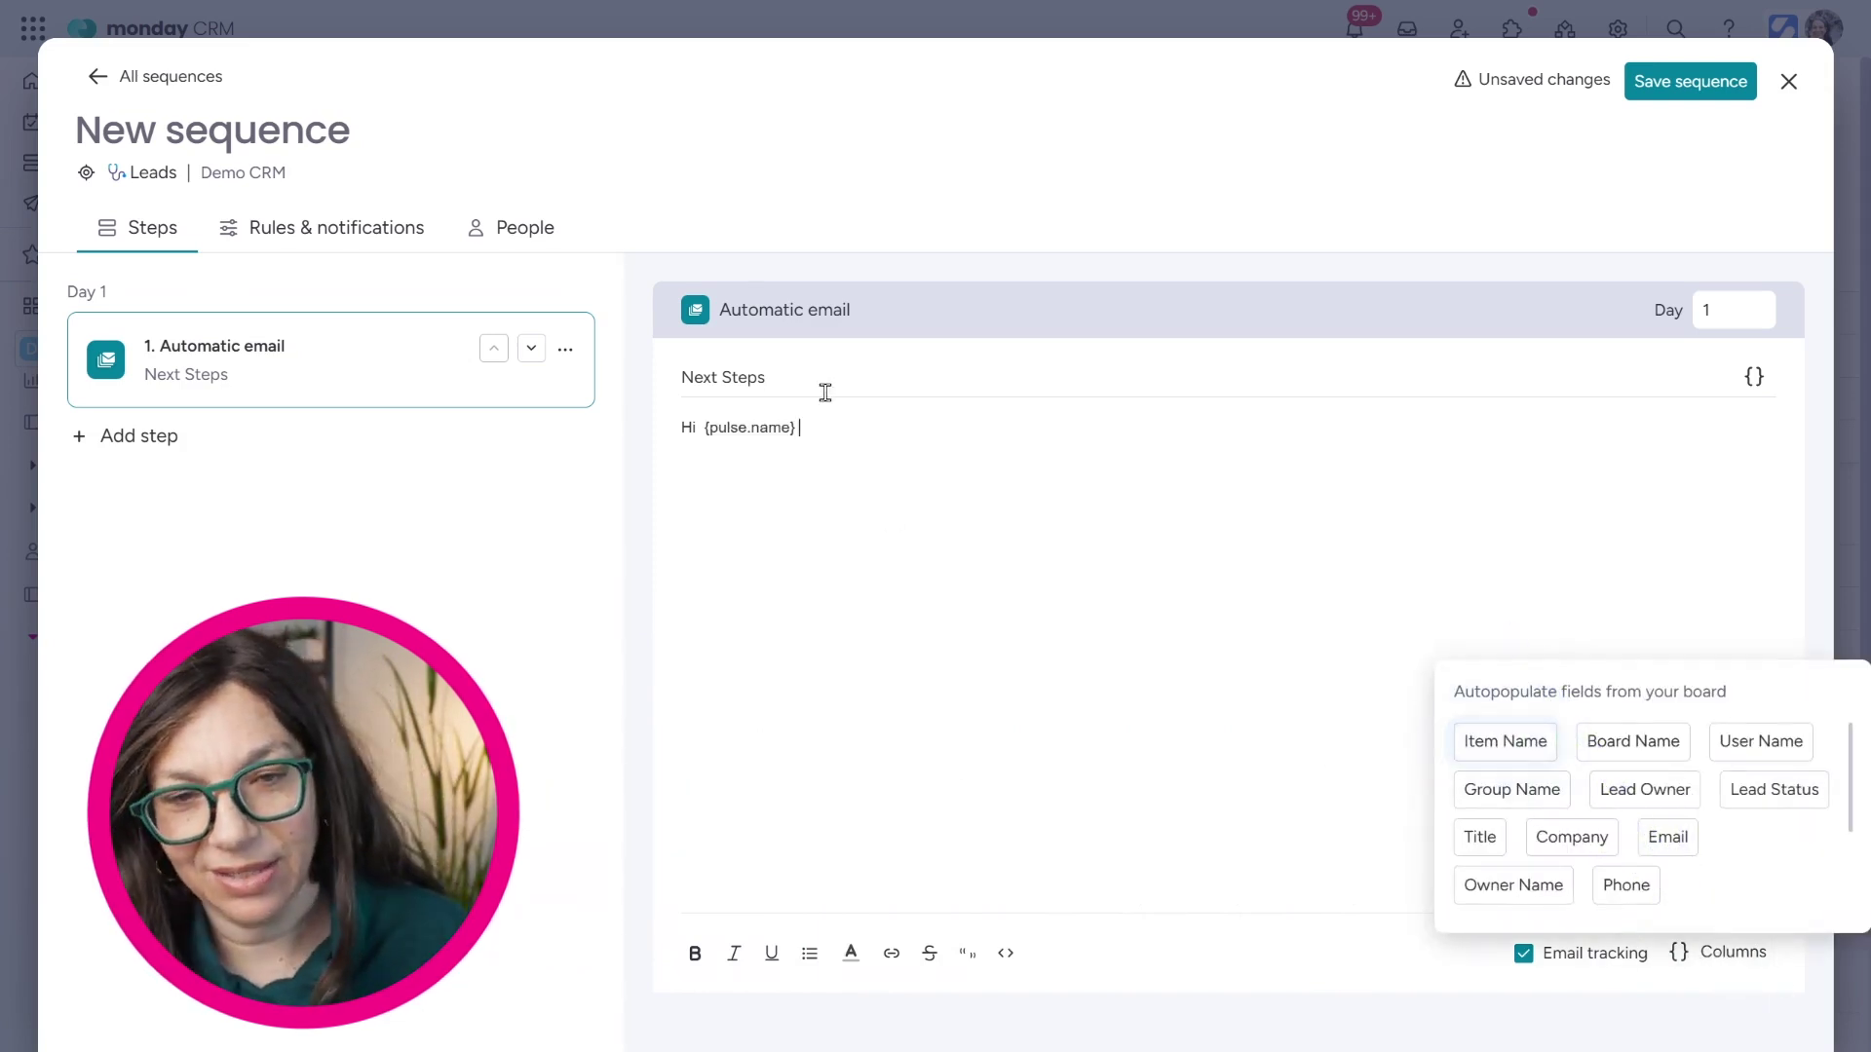
pyautogui.write(',')
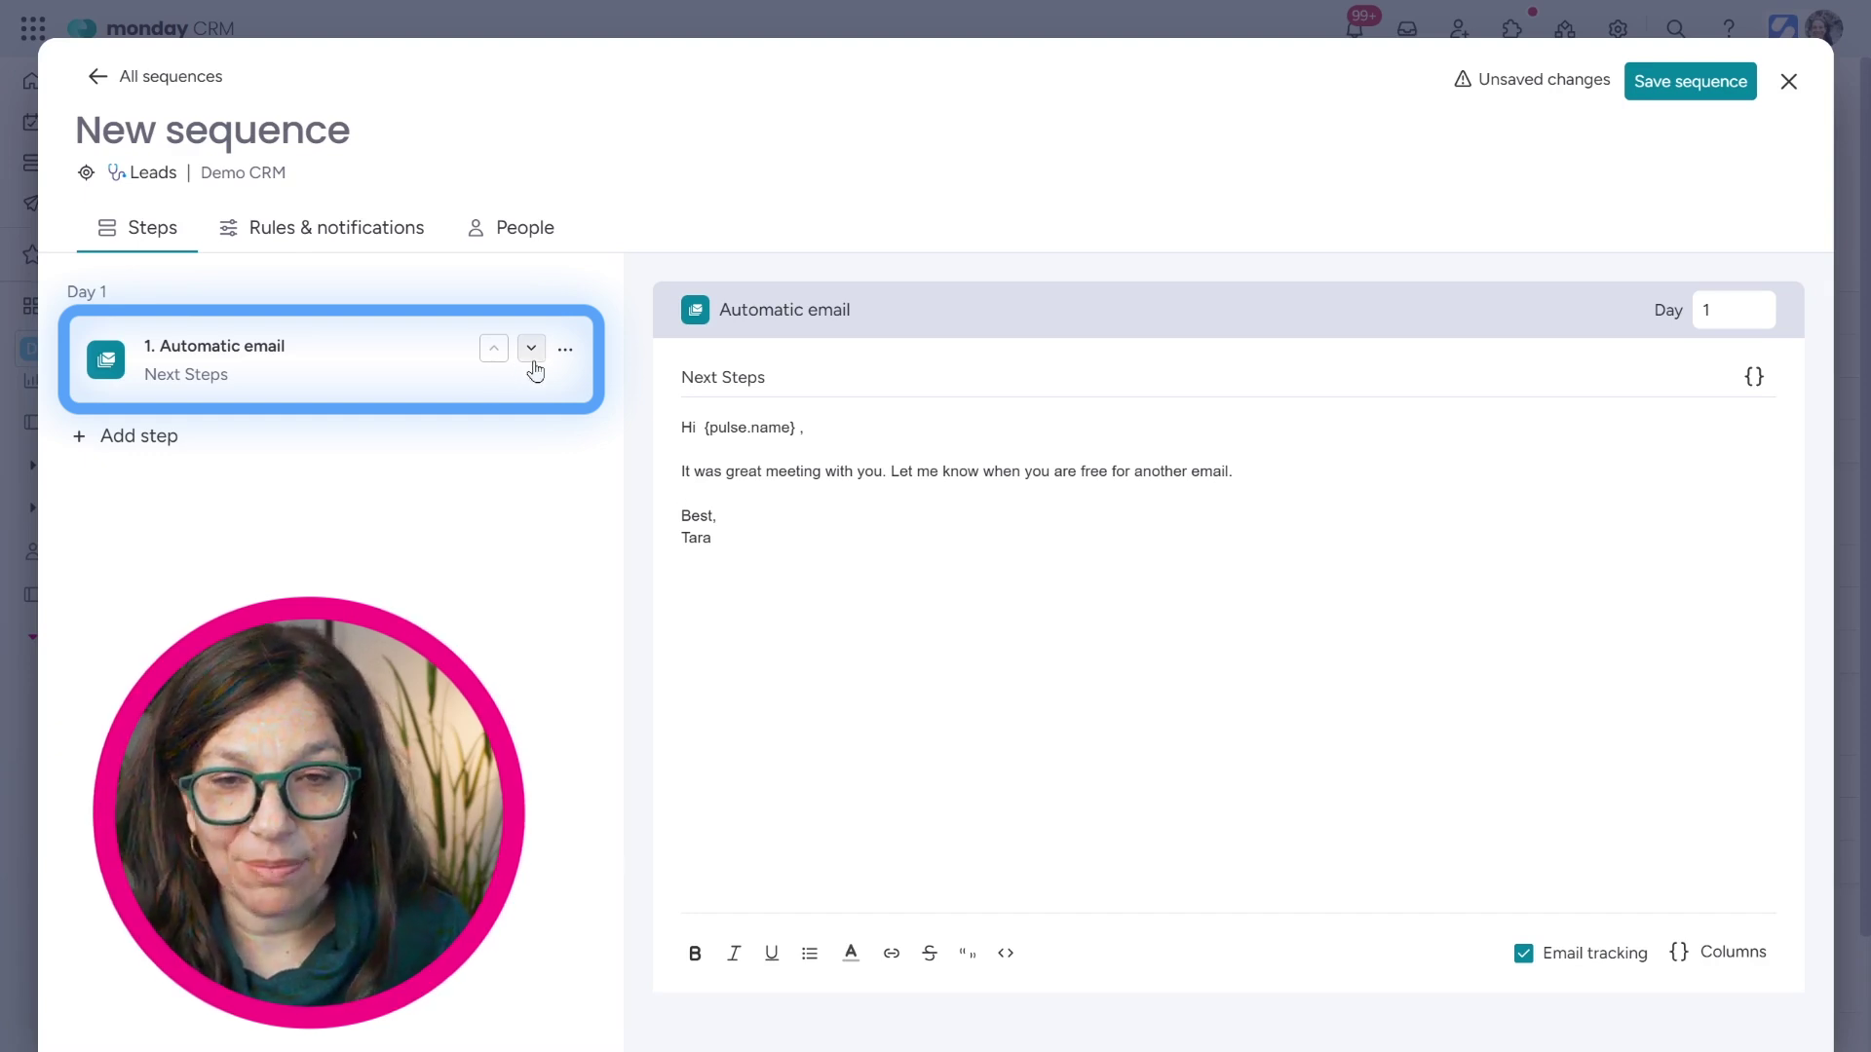
pyautogui.click(565, 354)
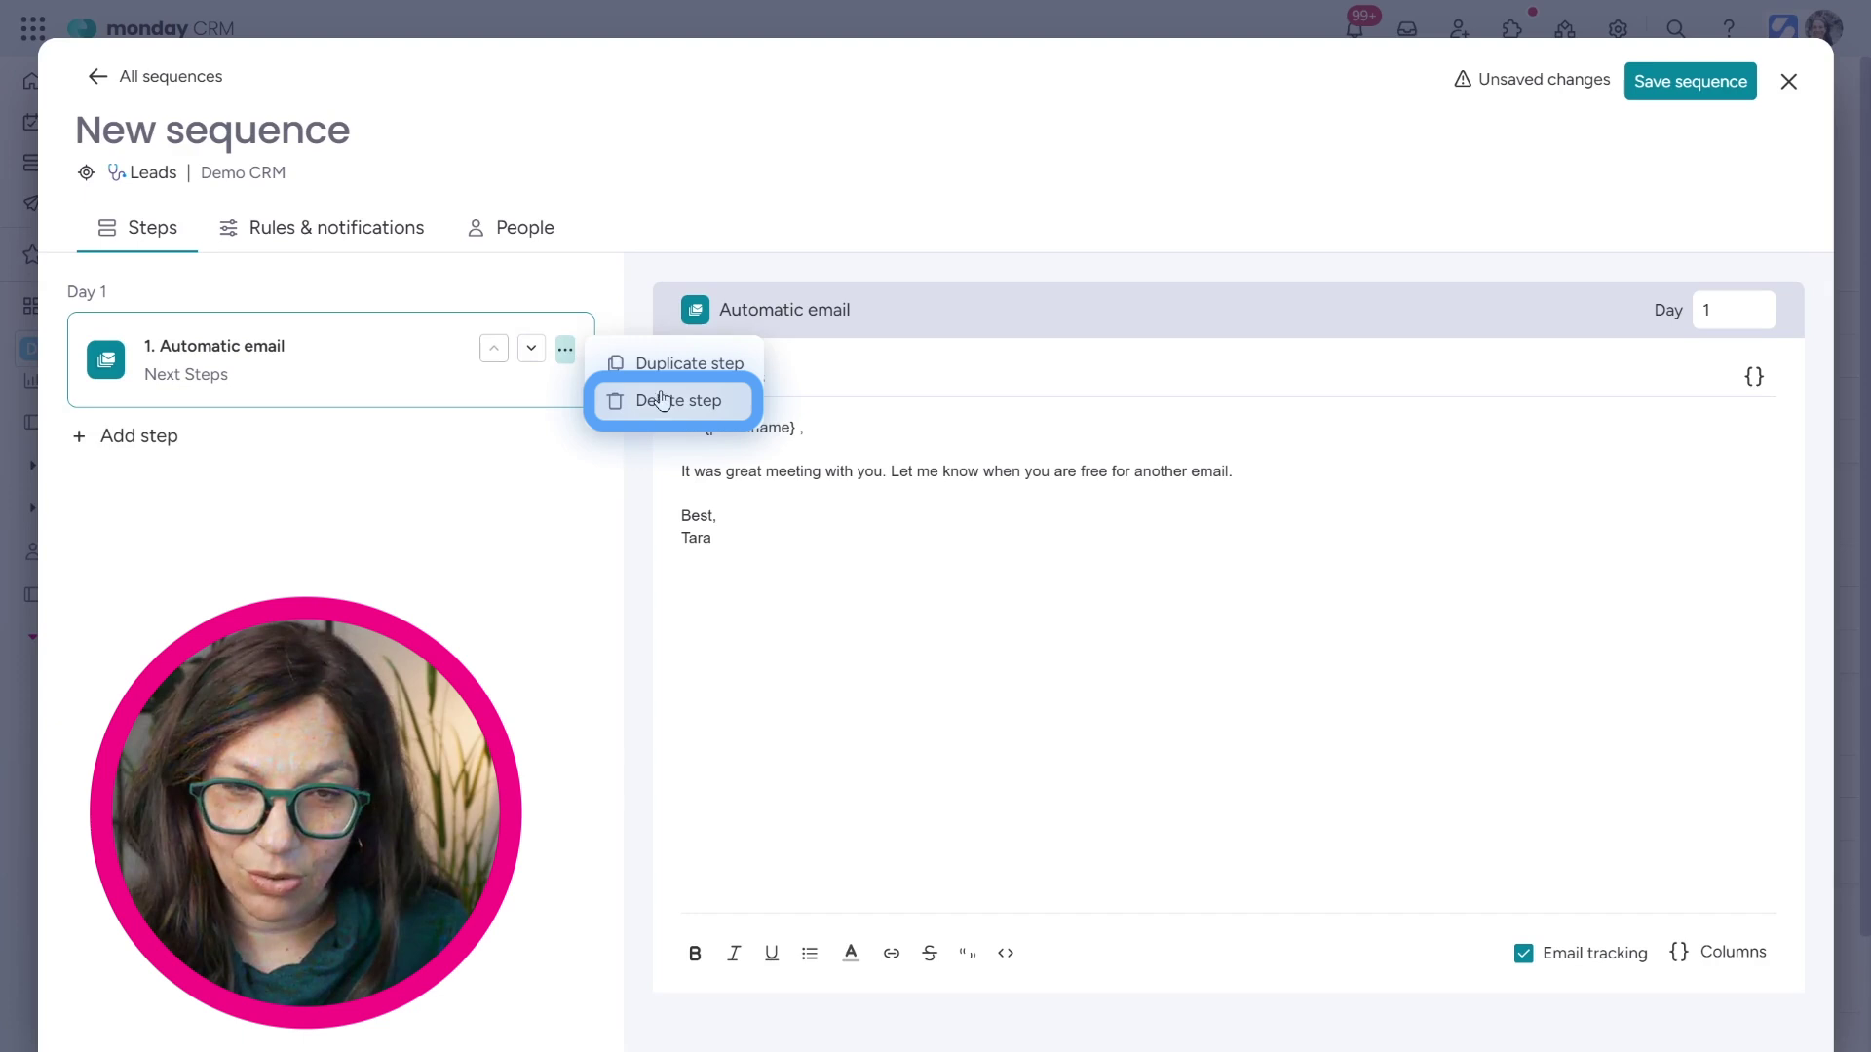
pyautogui.click(449, 478)
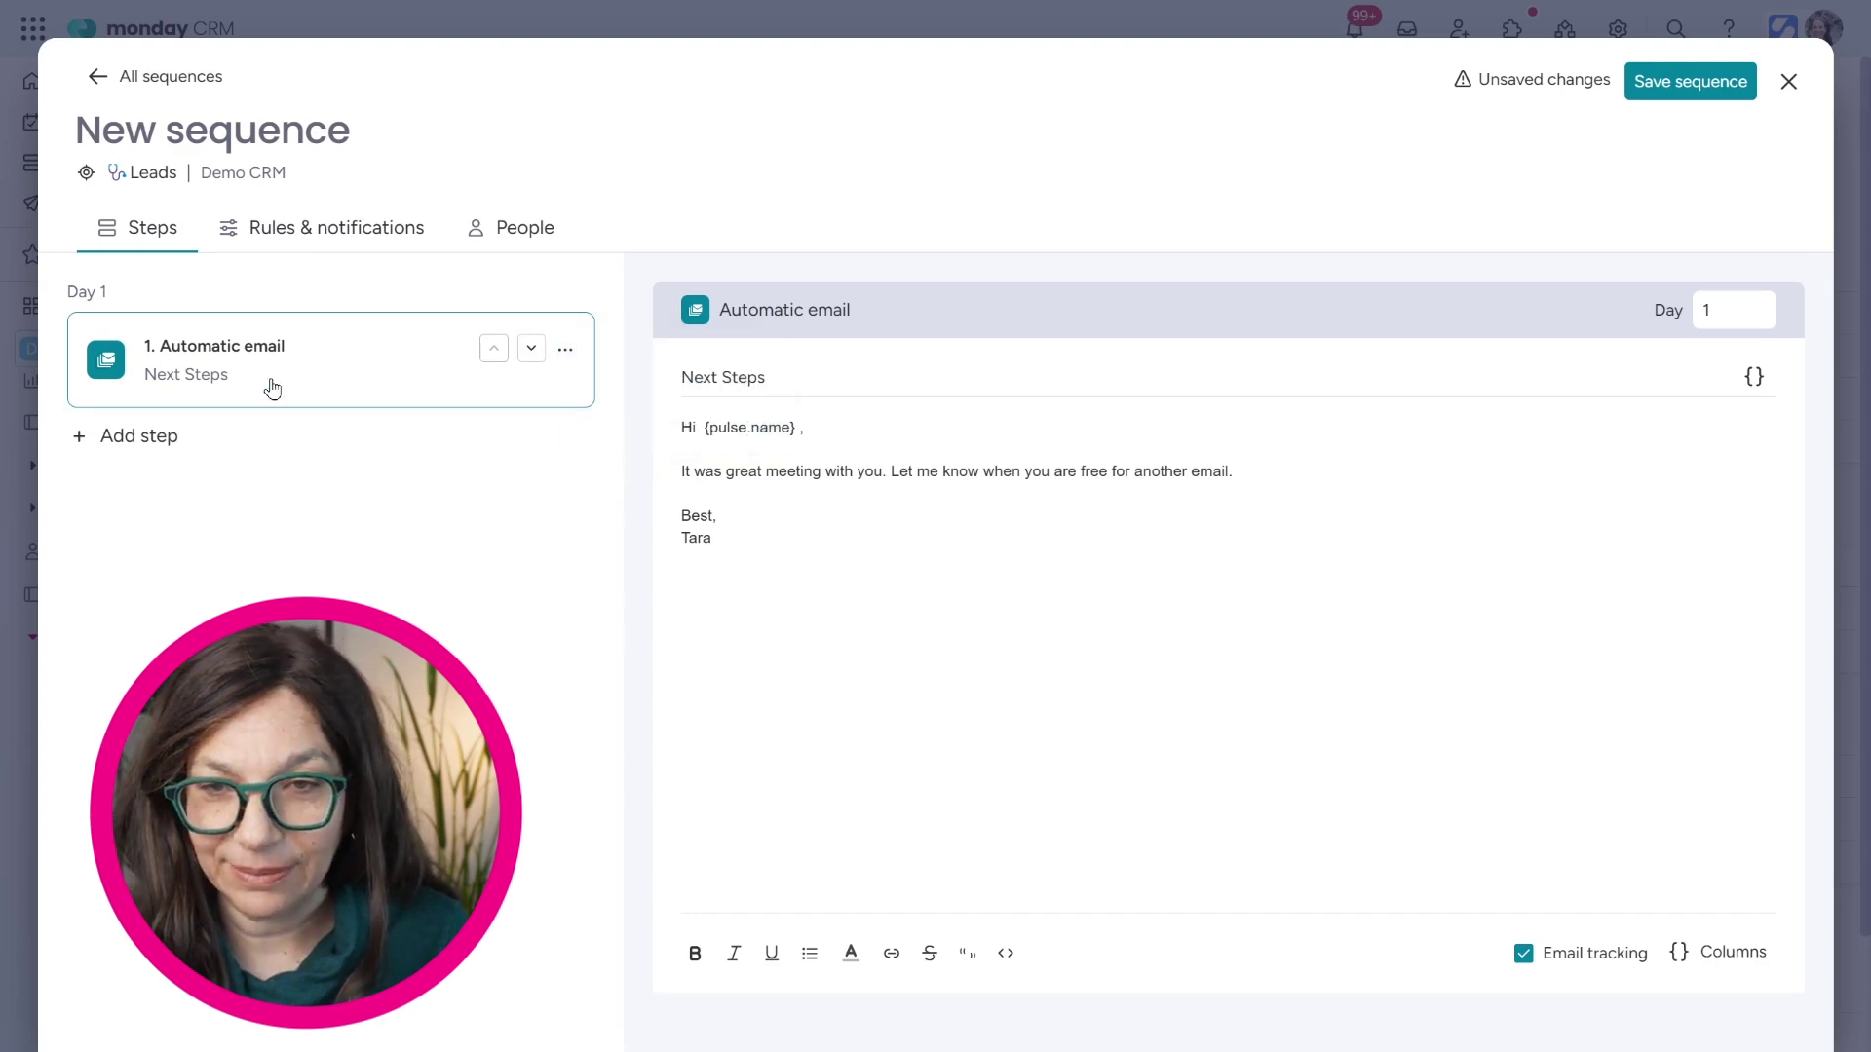
# In Rules & notifications, send the sequence's emails from the connected email account
pyautogui.click(287, 240)
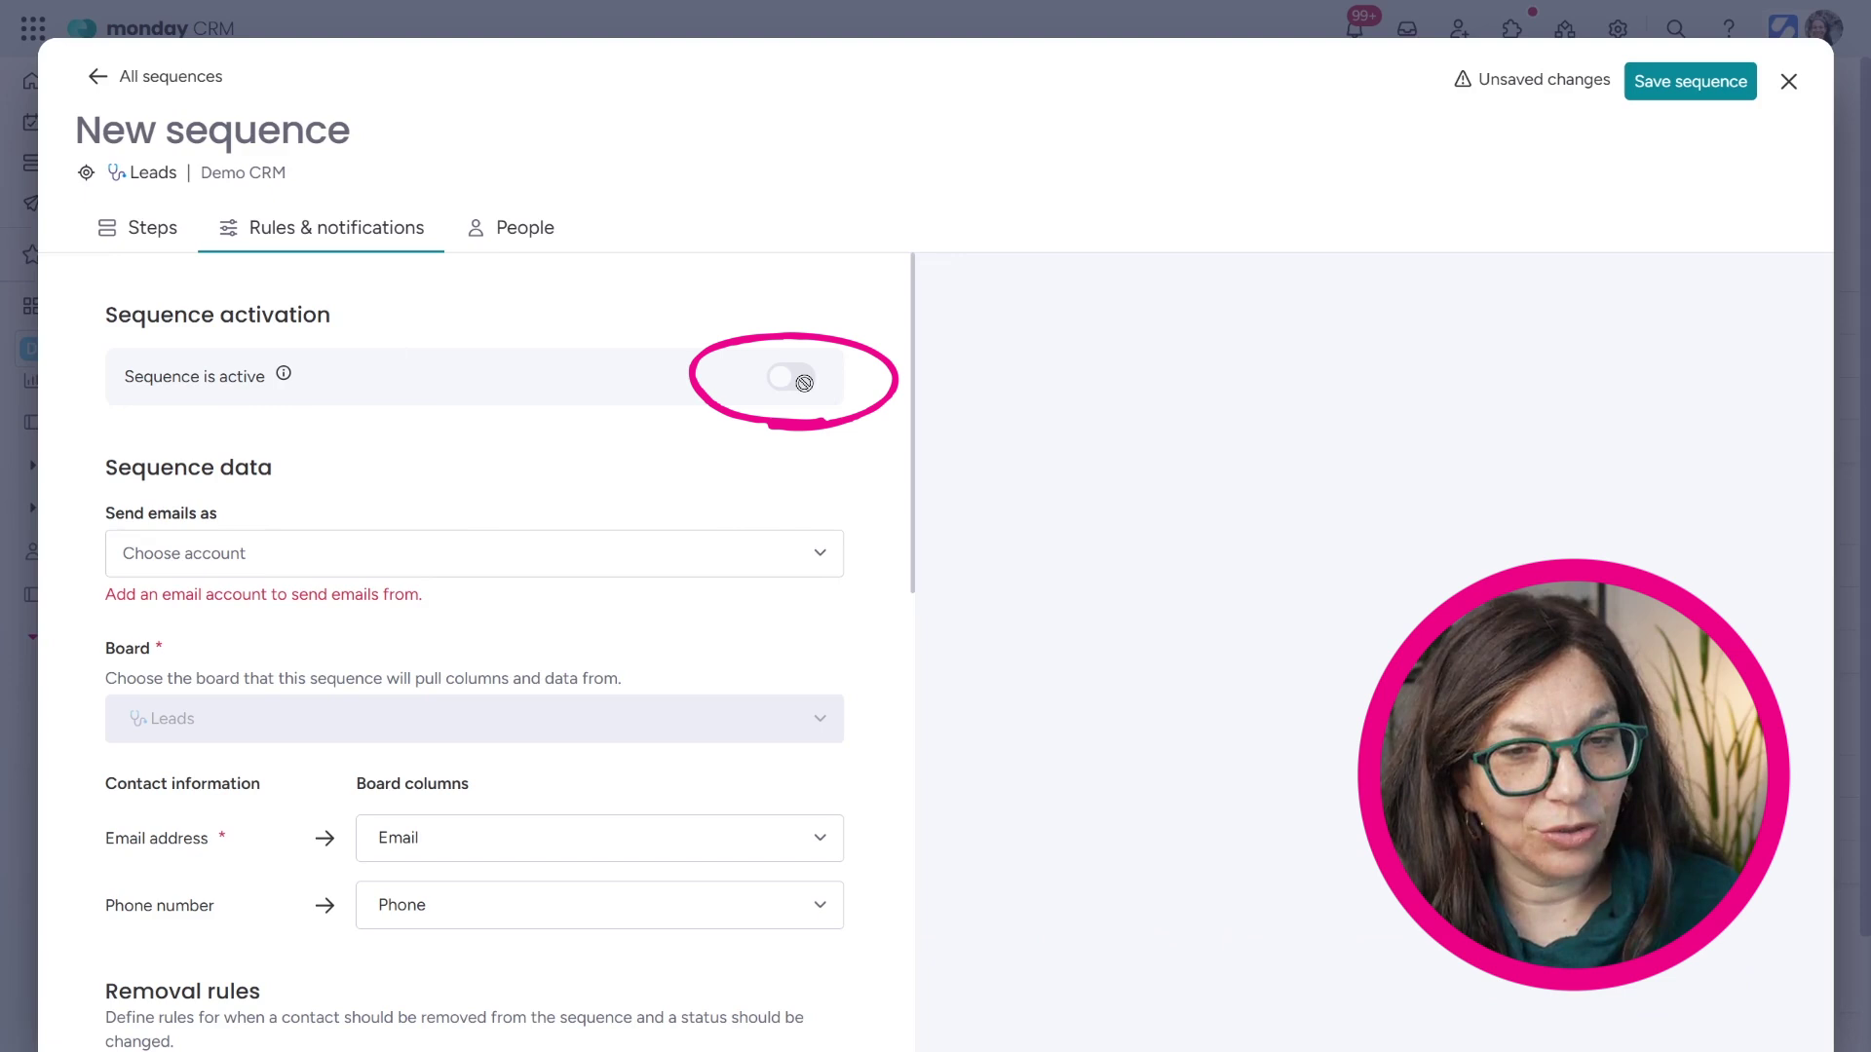
pyautogui.click(315, 573)
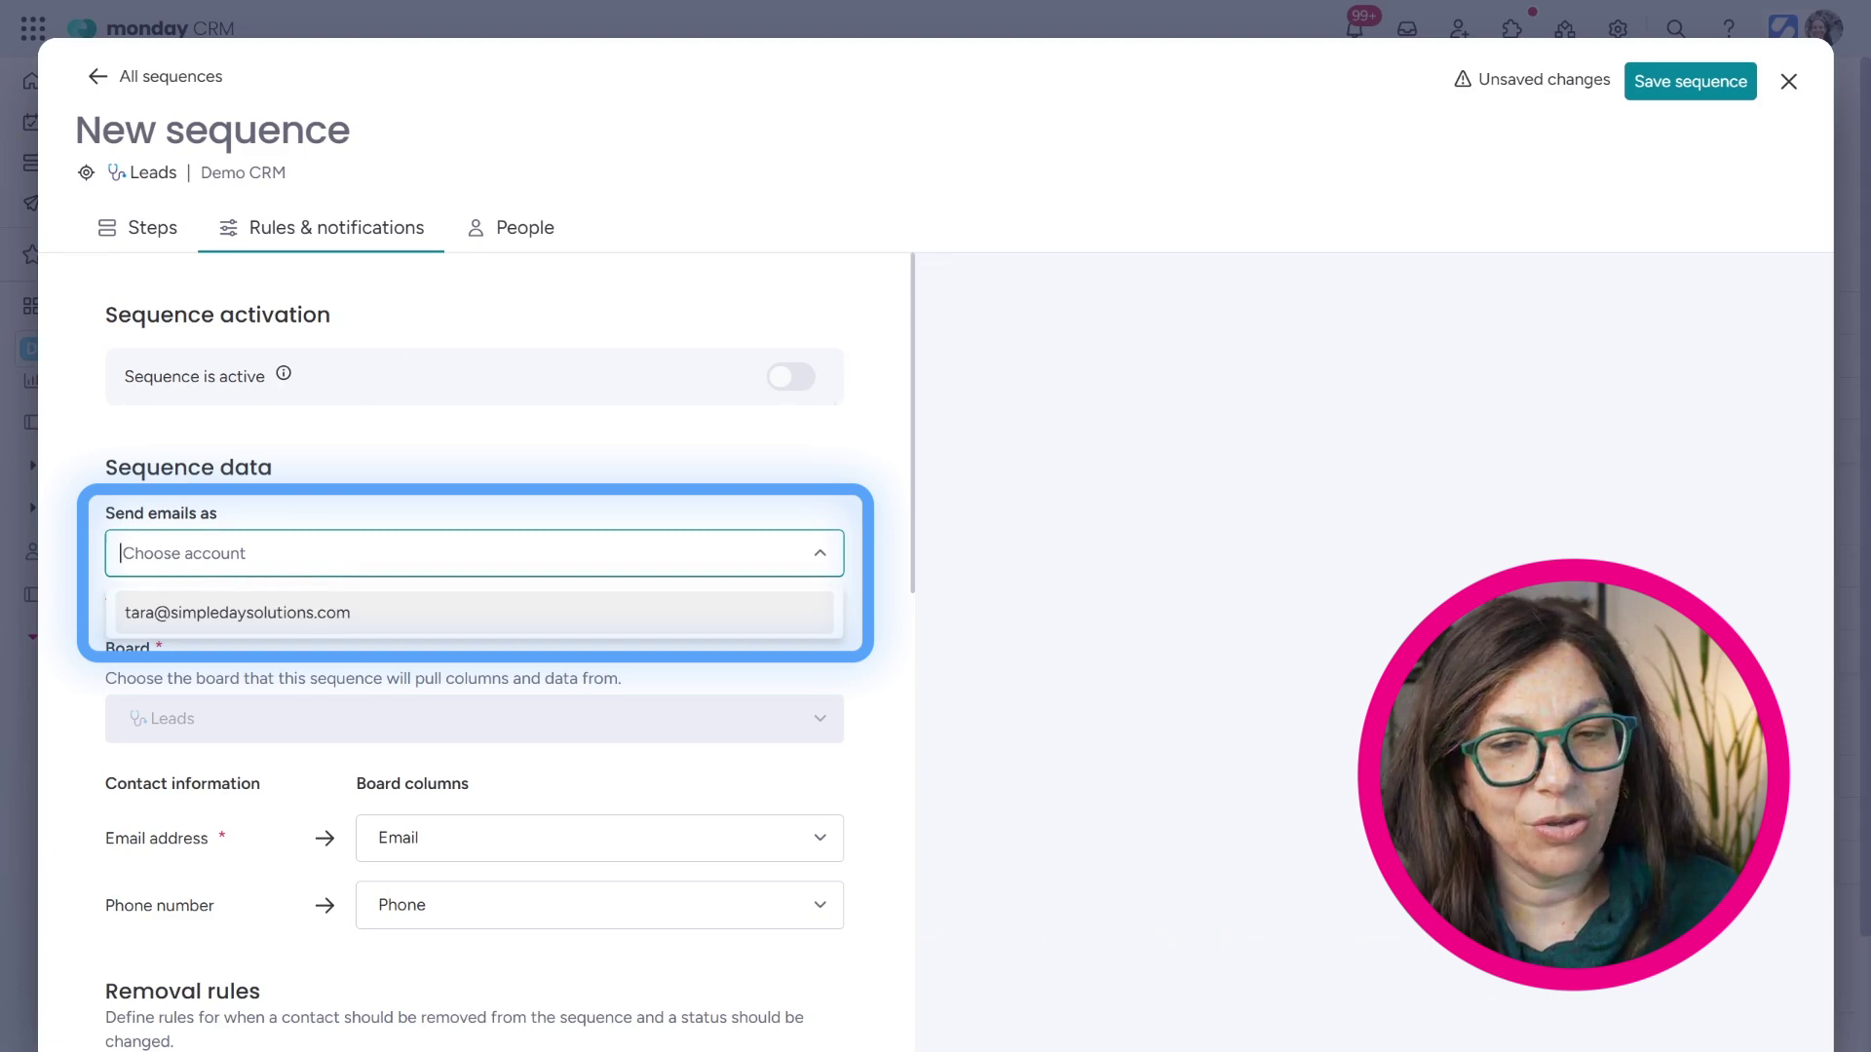
pyautogui.click(322, 613)
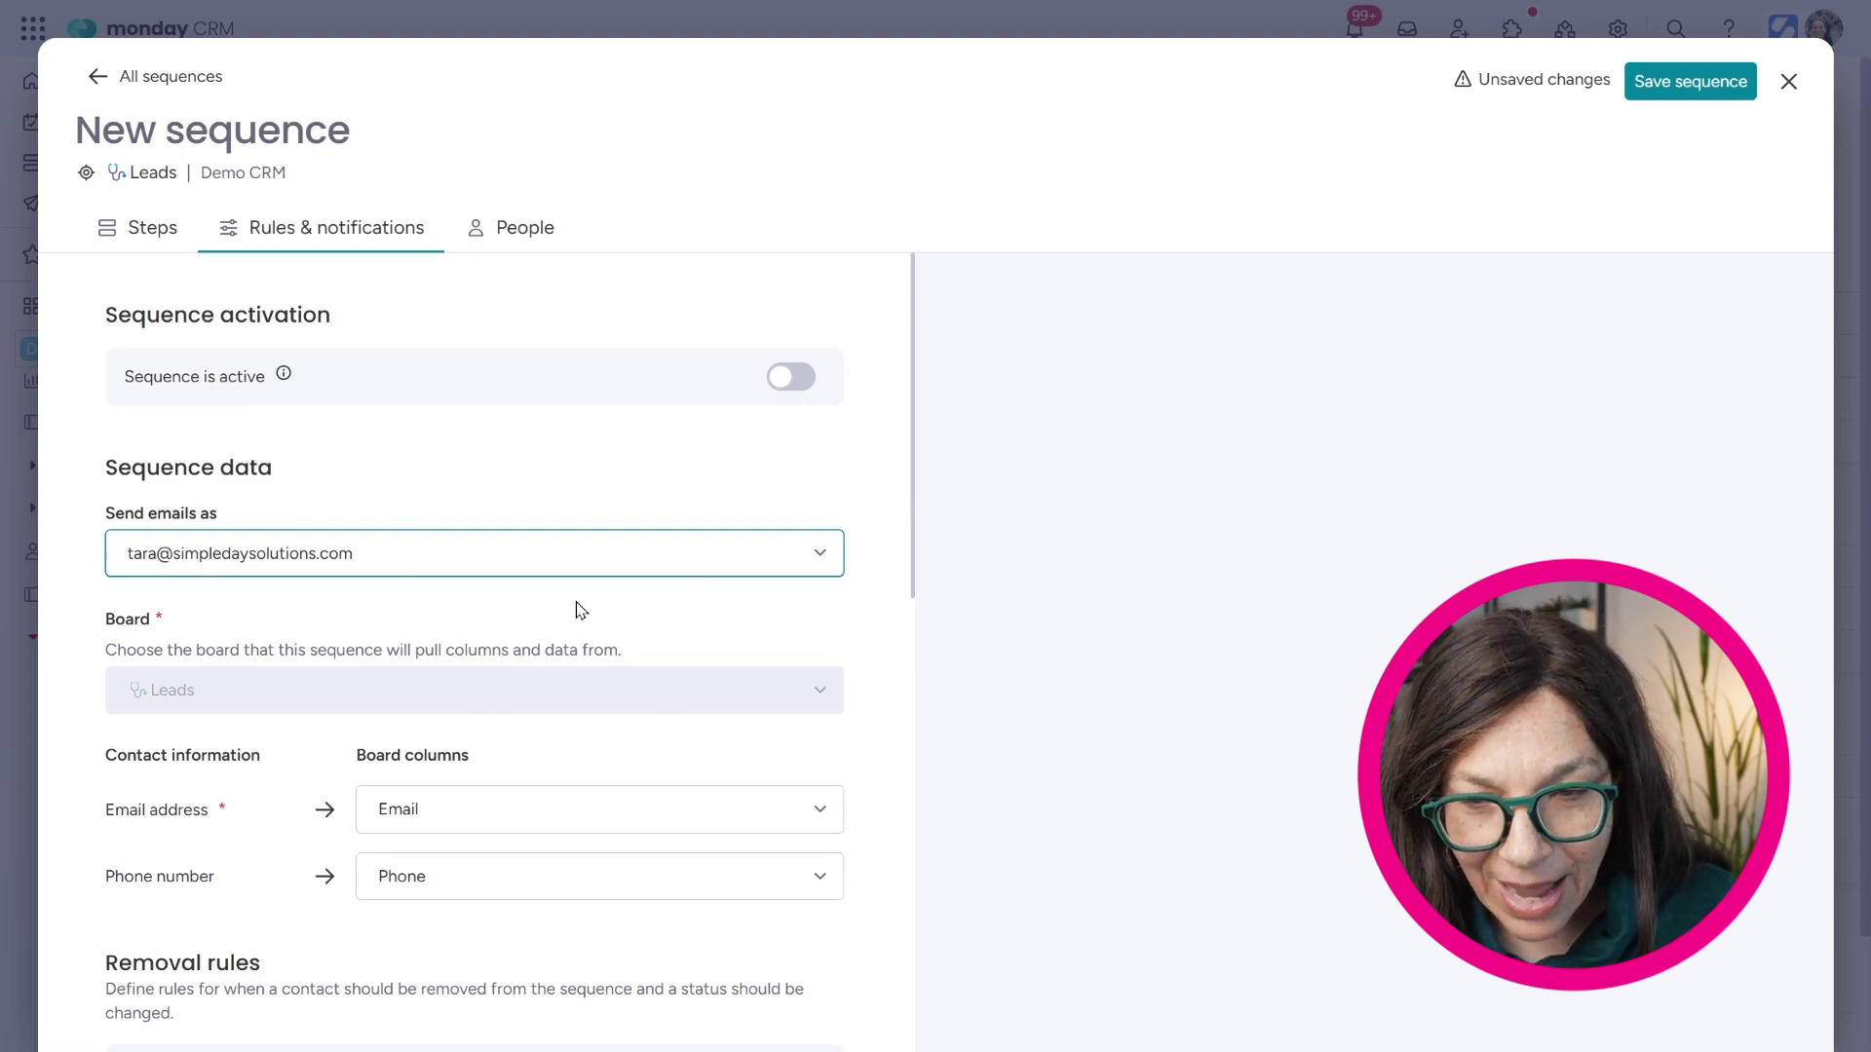
# Map contact email addresses to the board's Email column
pyautogui.click(515, 810)
pyautogui.click(510, 866)
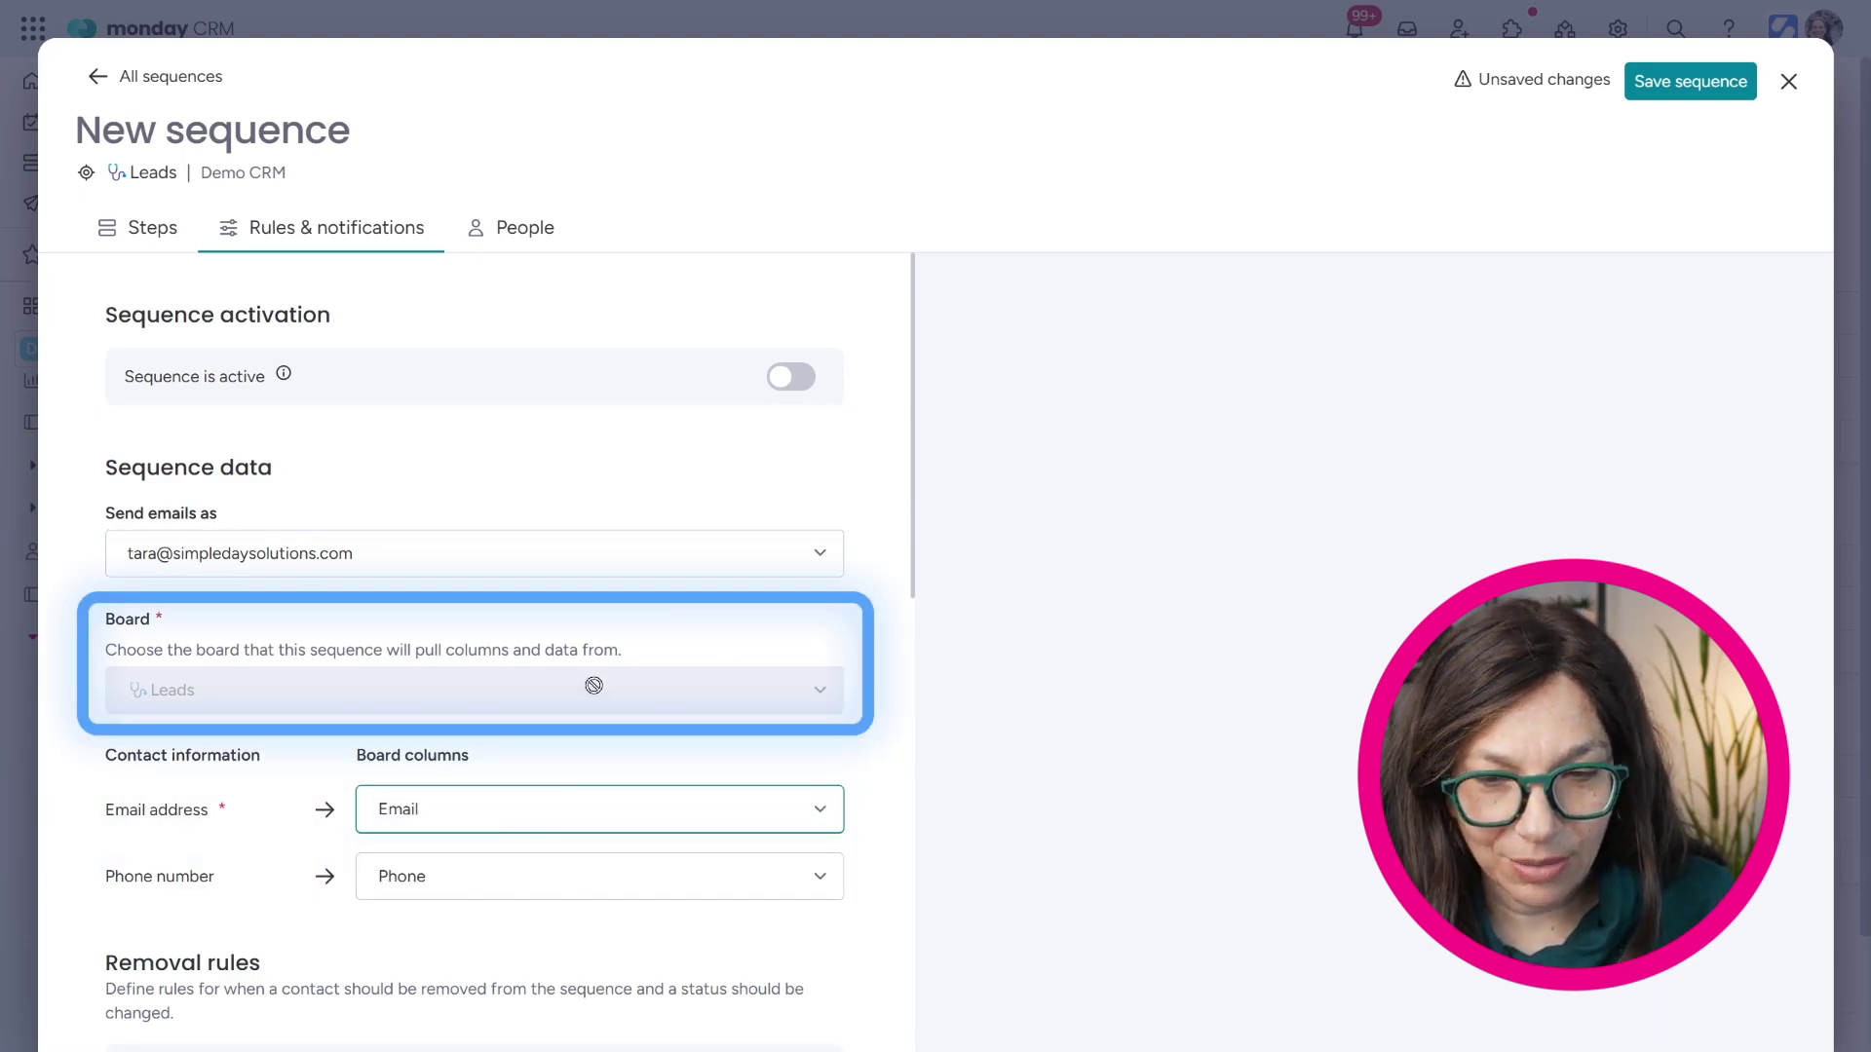
pyautogui.scroll(-10, 594, 685)
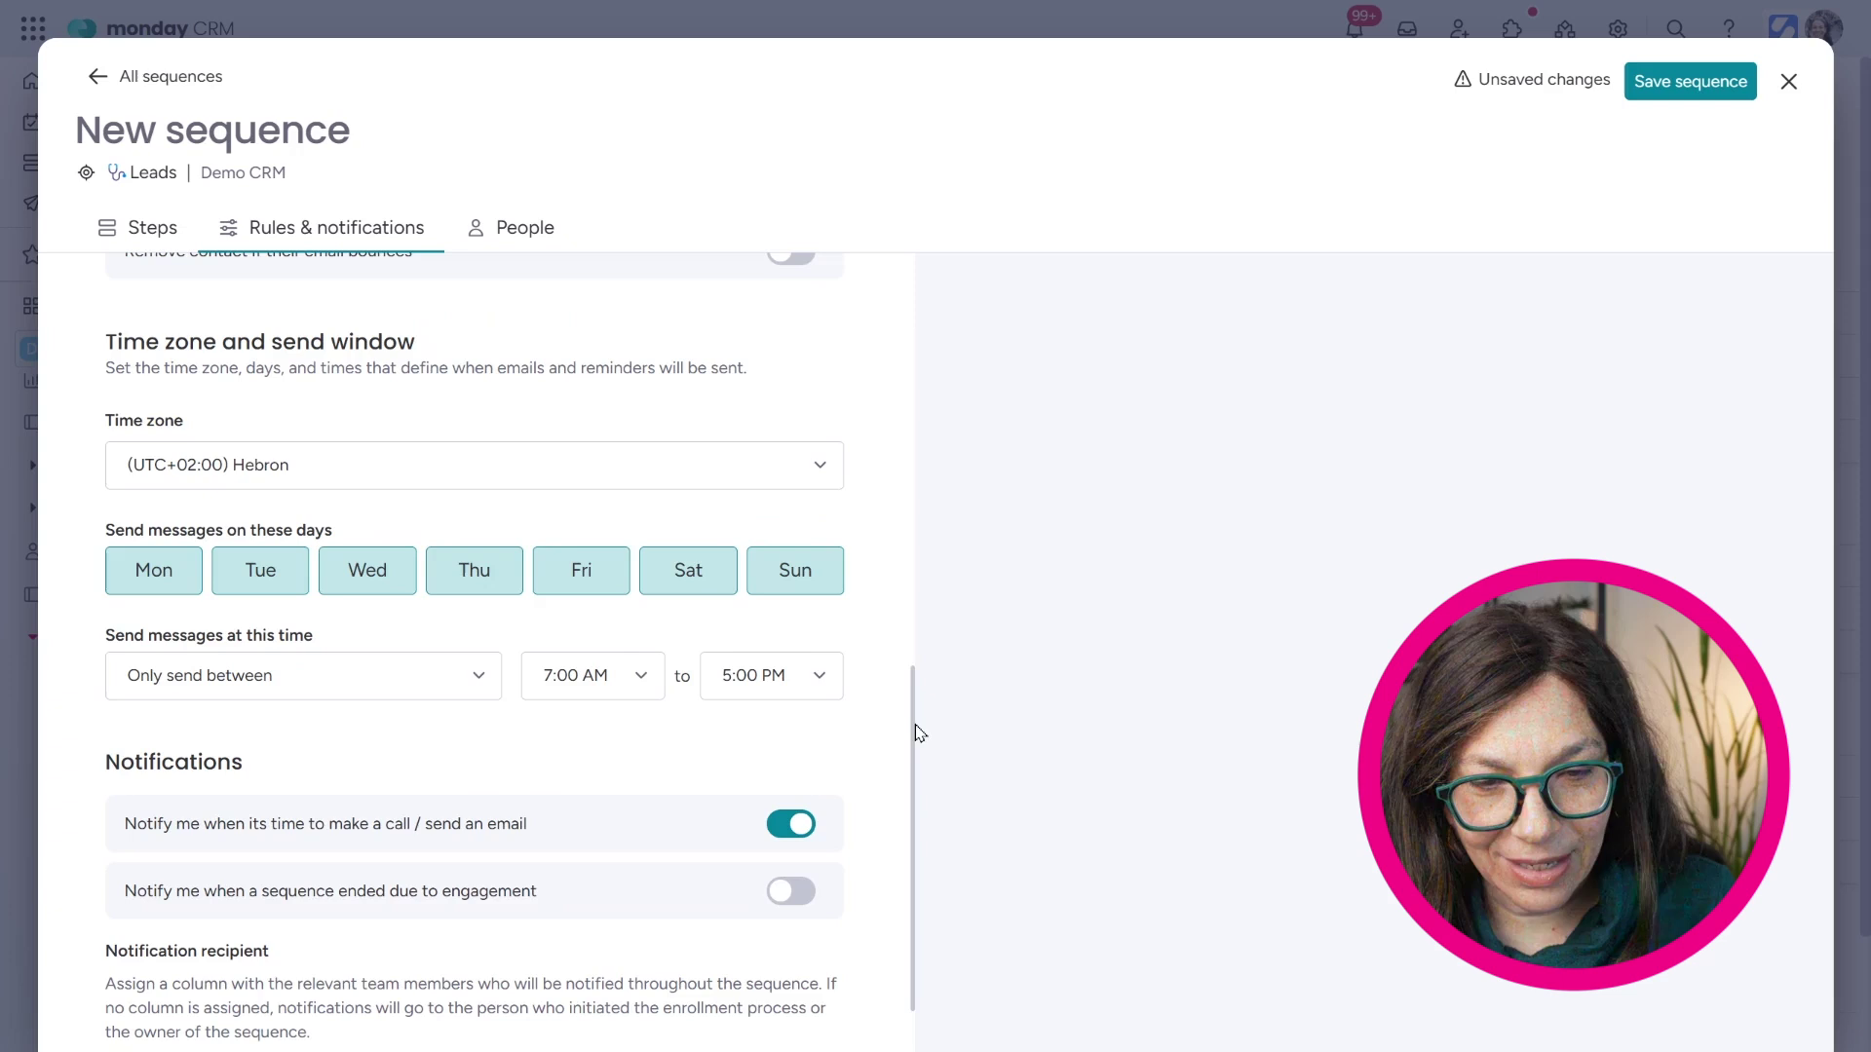
# Set the time zone to New York and send only Monday through Thursday
pyautogui.moveTo(916, 727); pyautogui.dragTo(906, 599)
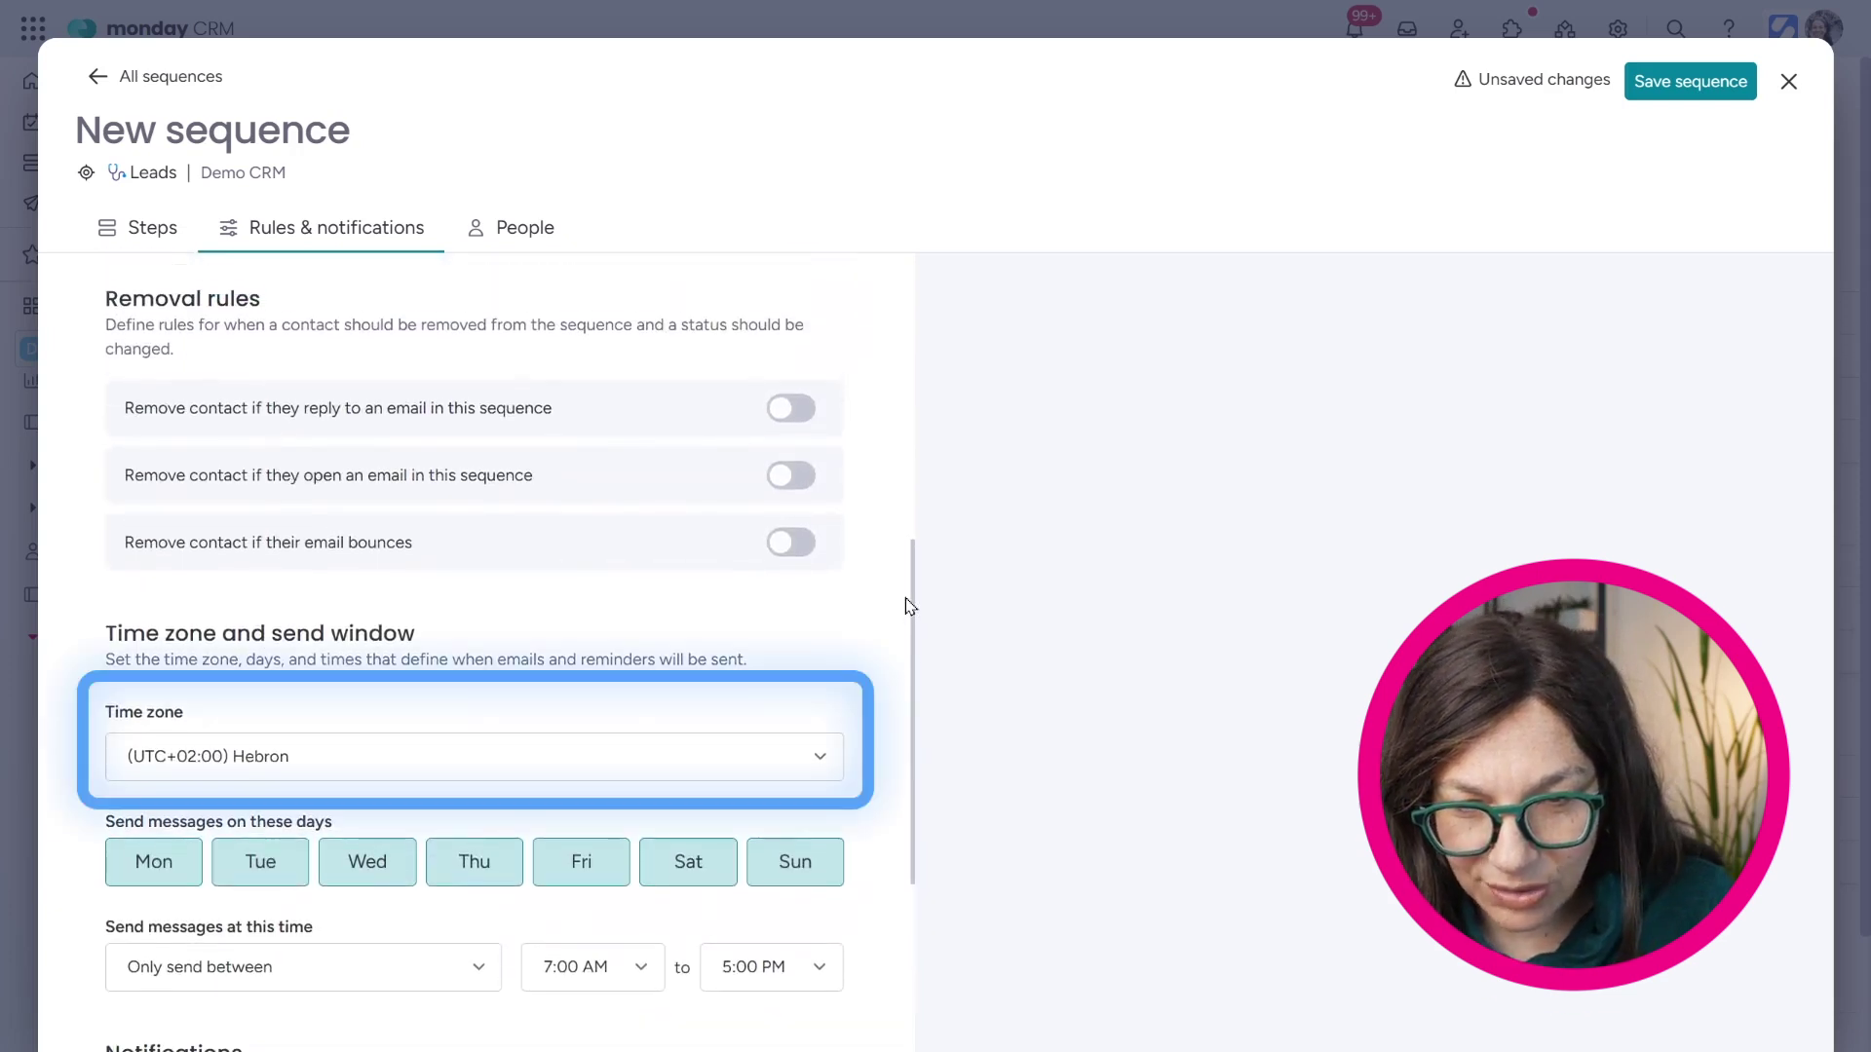
pyautogui.click(451, 771)
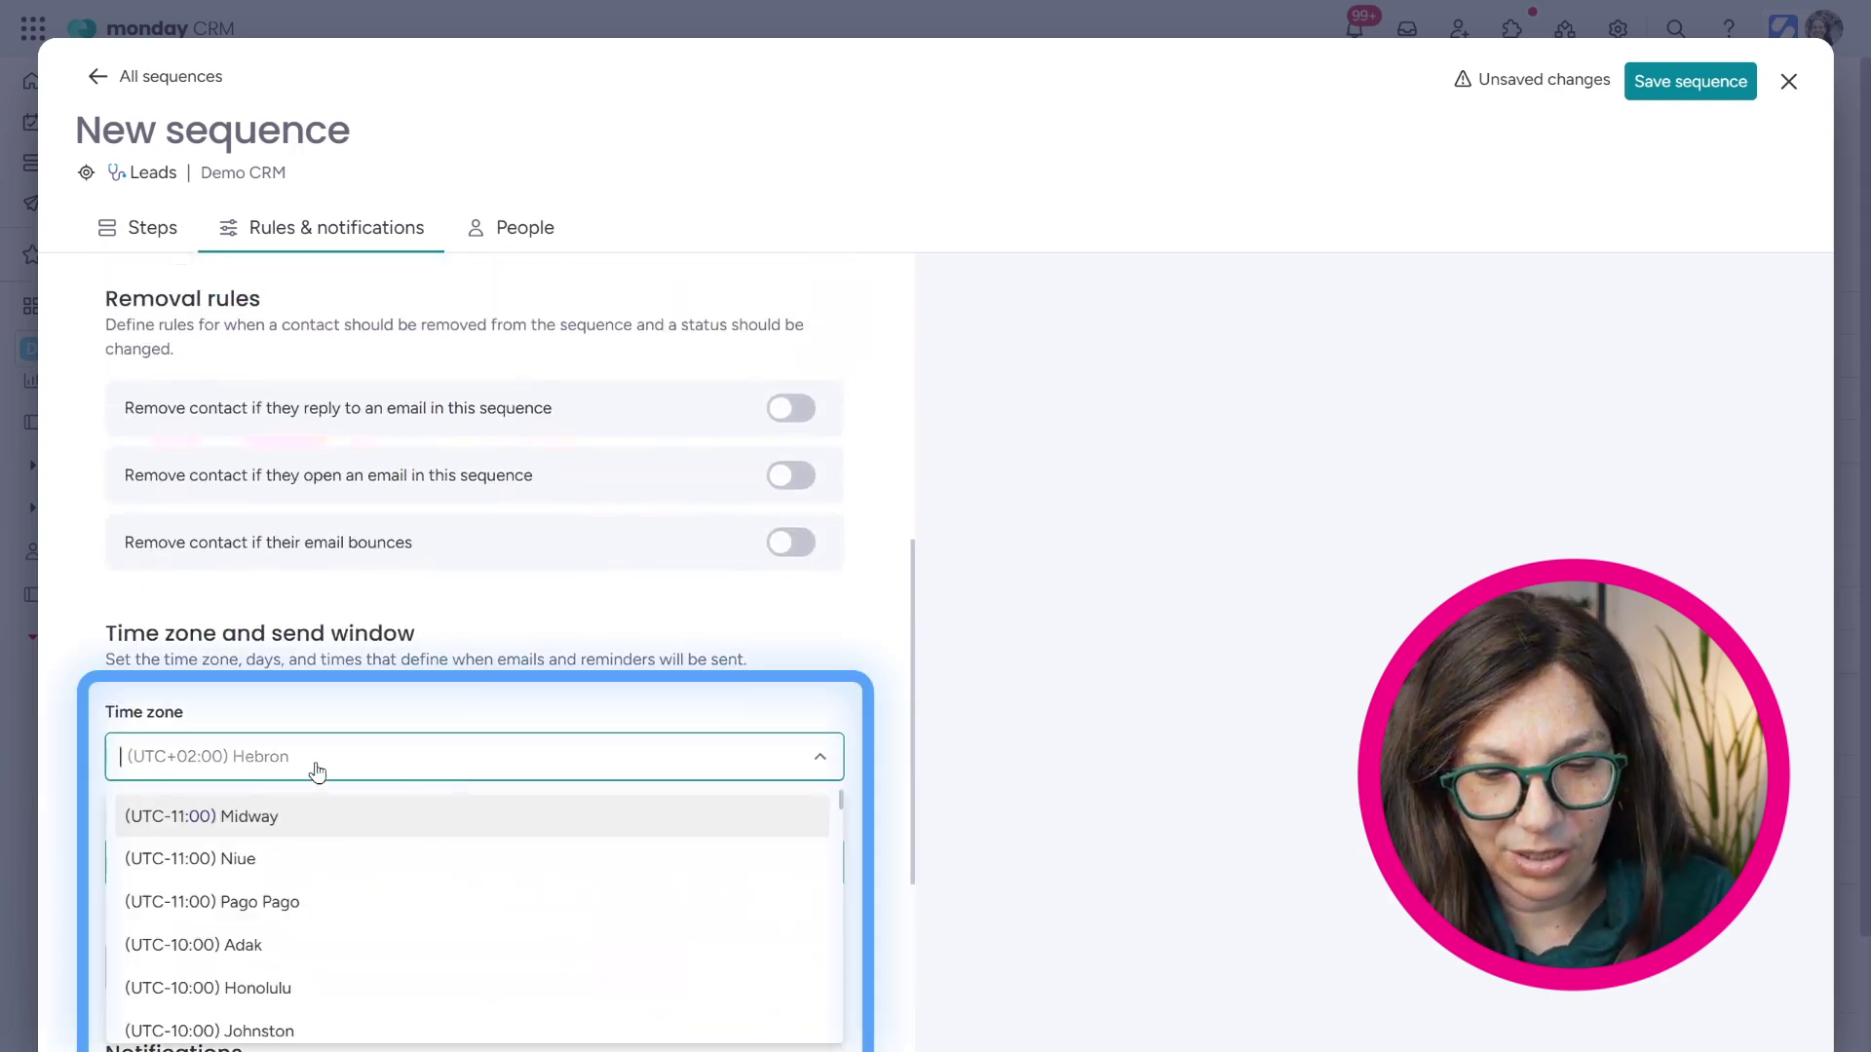
pyautogui.write('new')
pyautogui.click(287, 861)
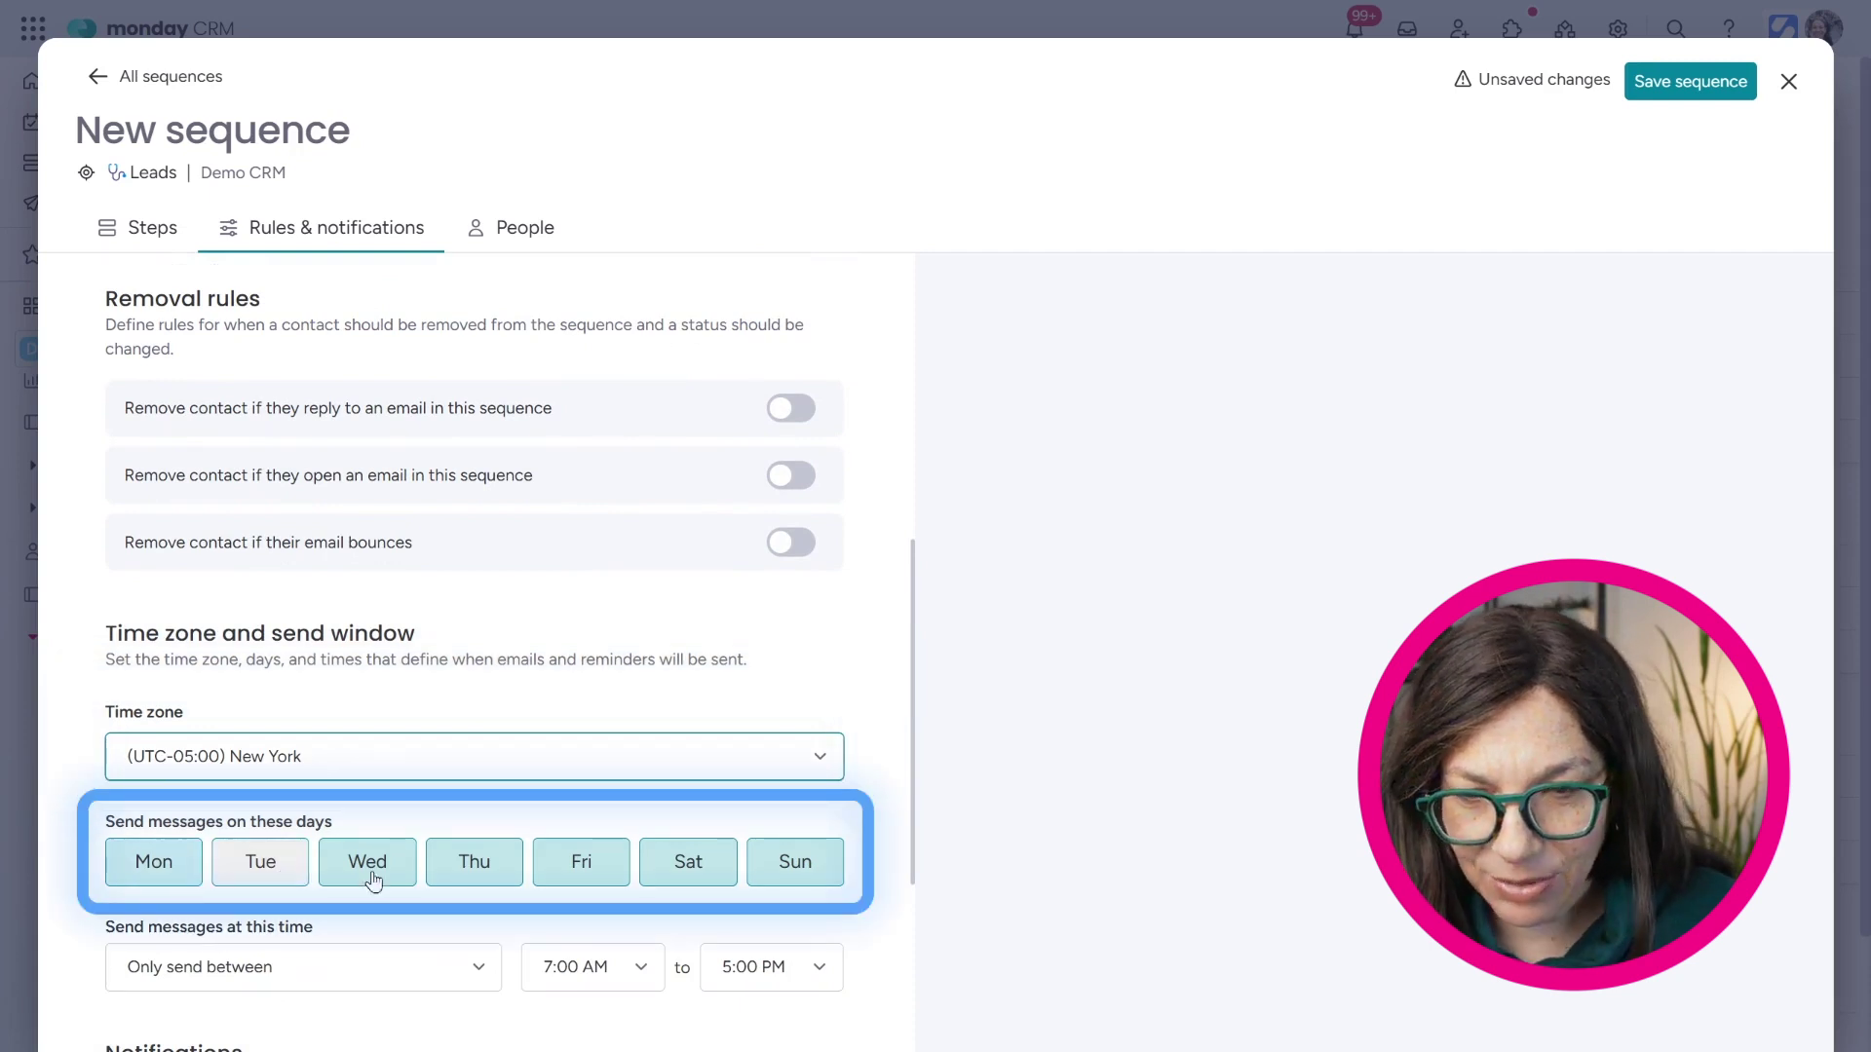
pyautogui.click(700, 872)
pyautogui.click(787, 877)
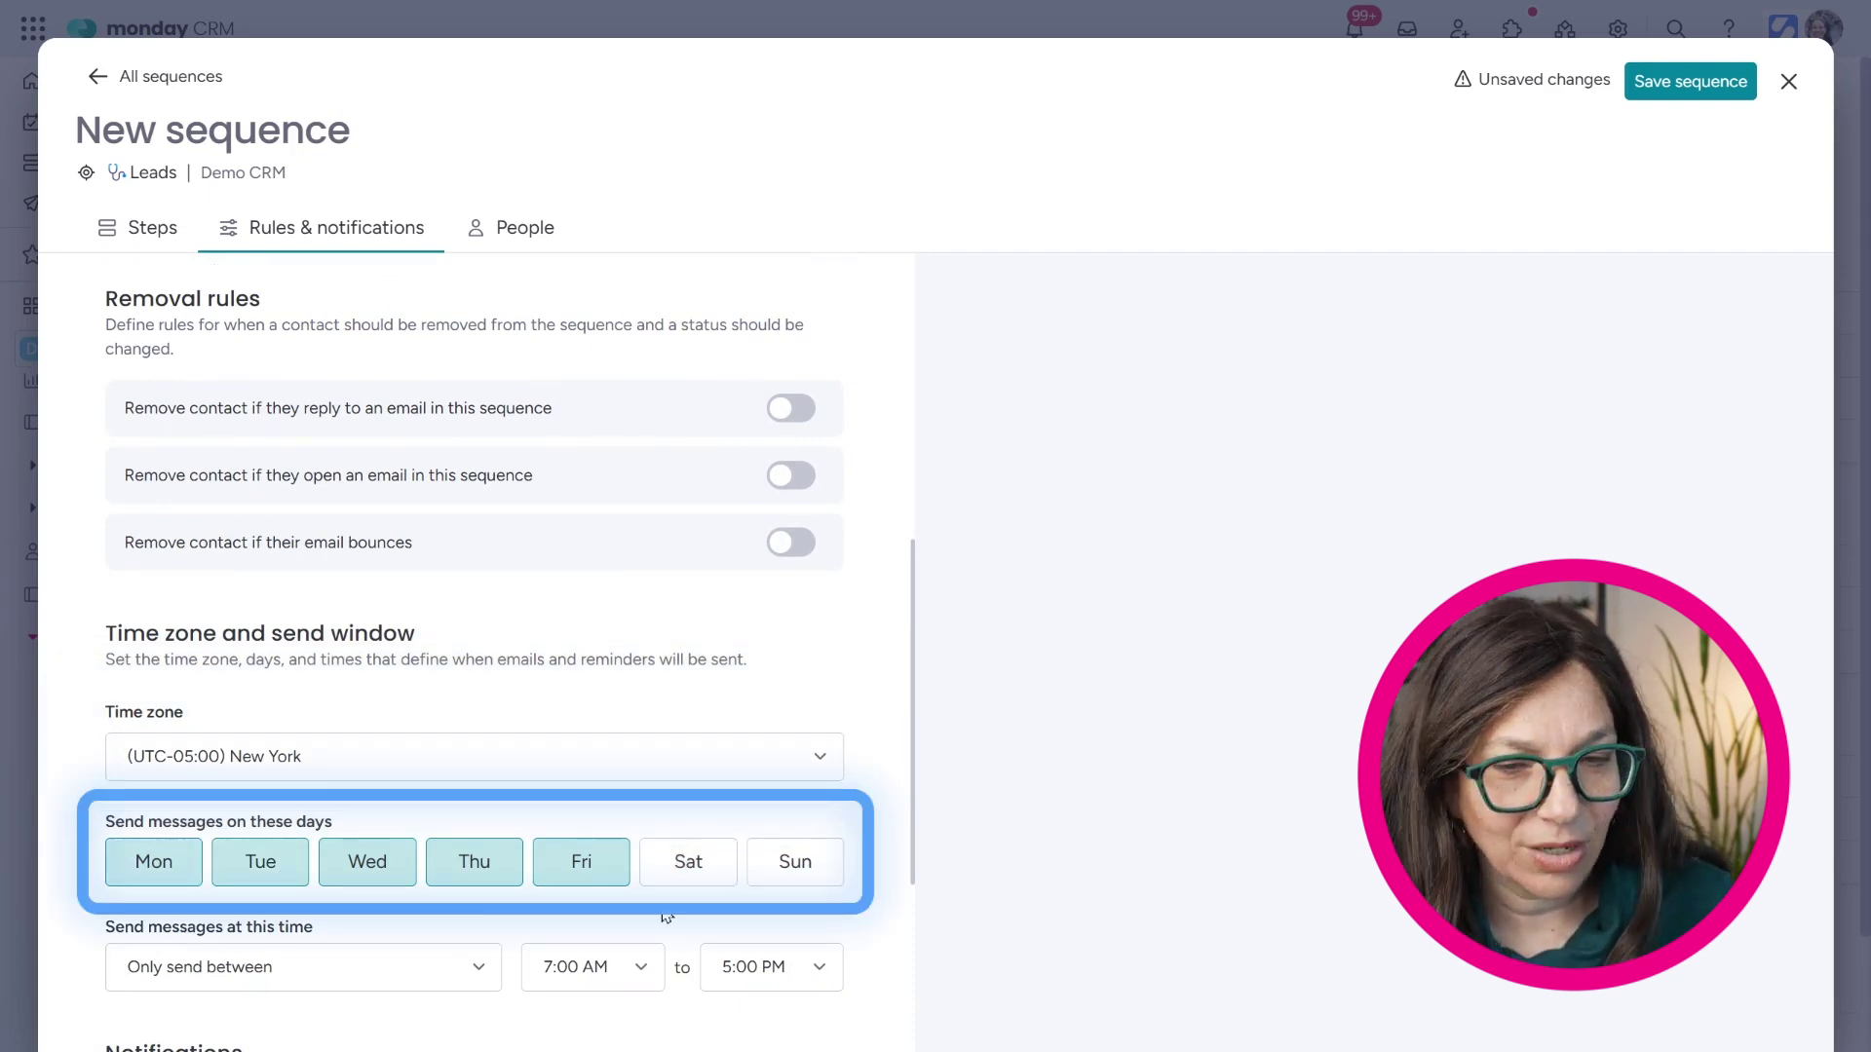
pyautogui.click(573, 874)
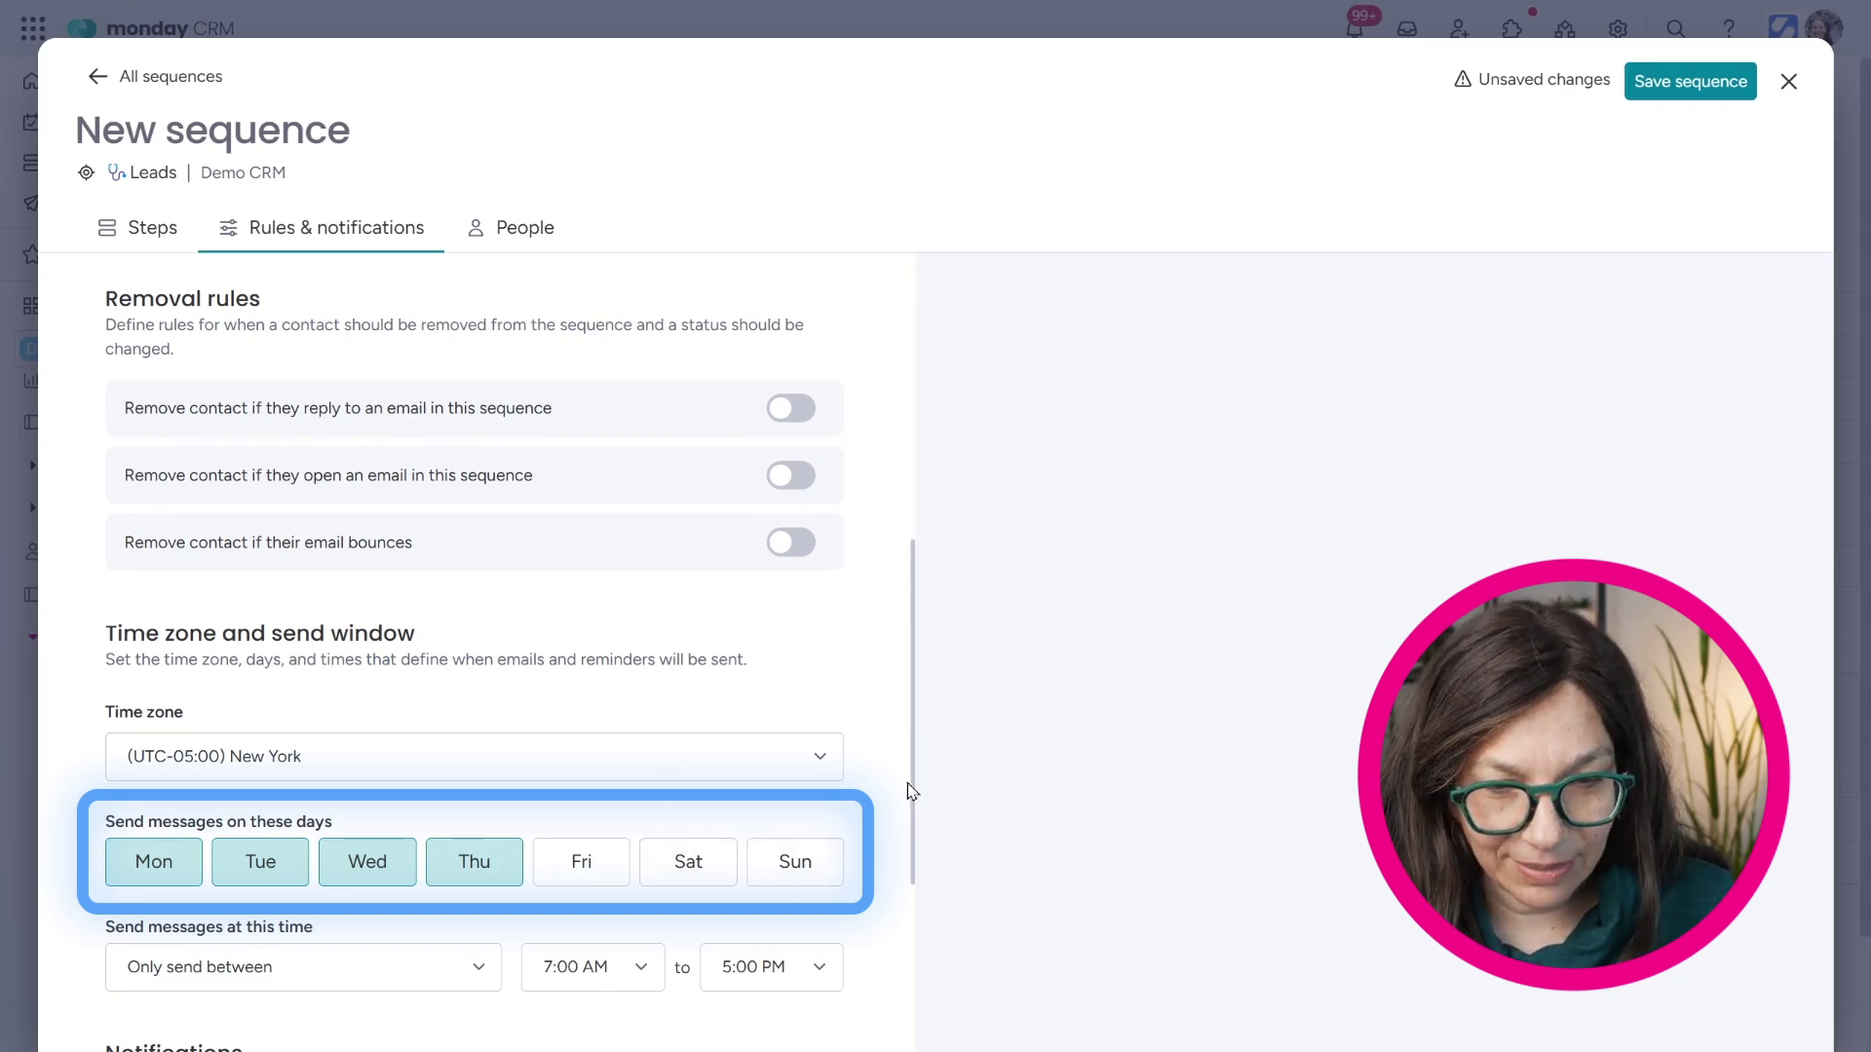
# Limit the sending window to 9:00 AM through 11:00 AM
pyautogui.scroll(-2, 921, 788)
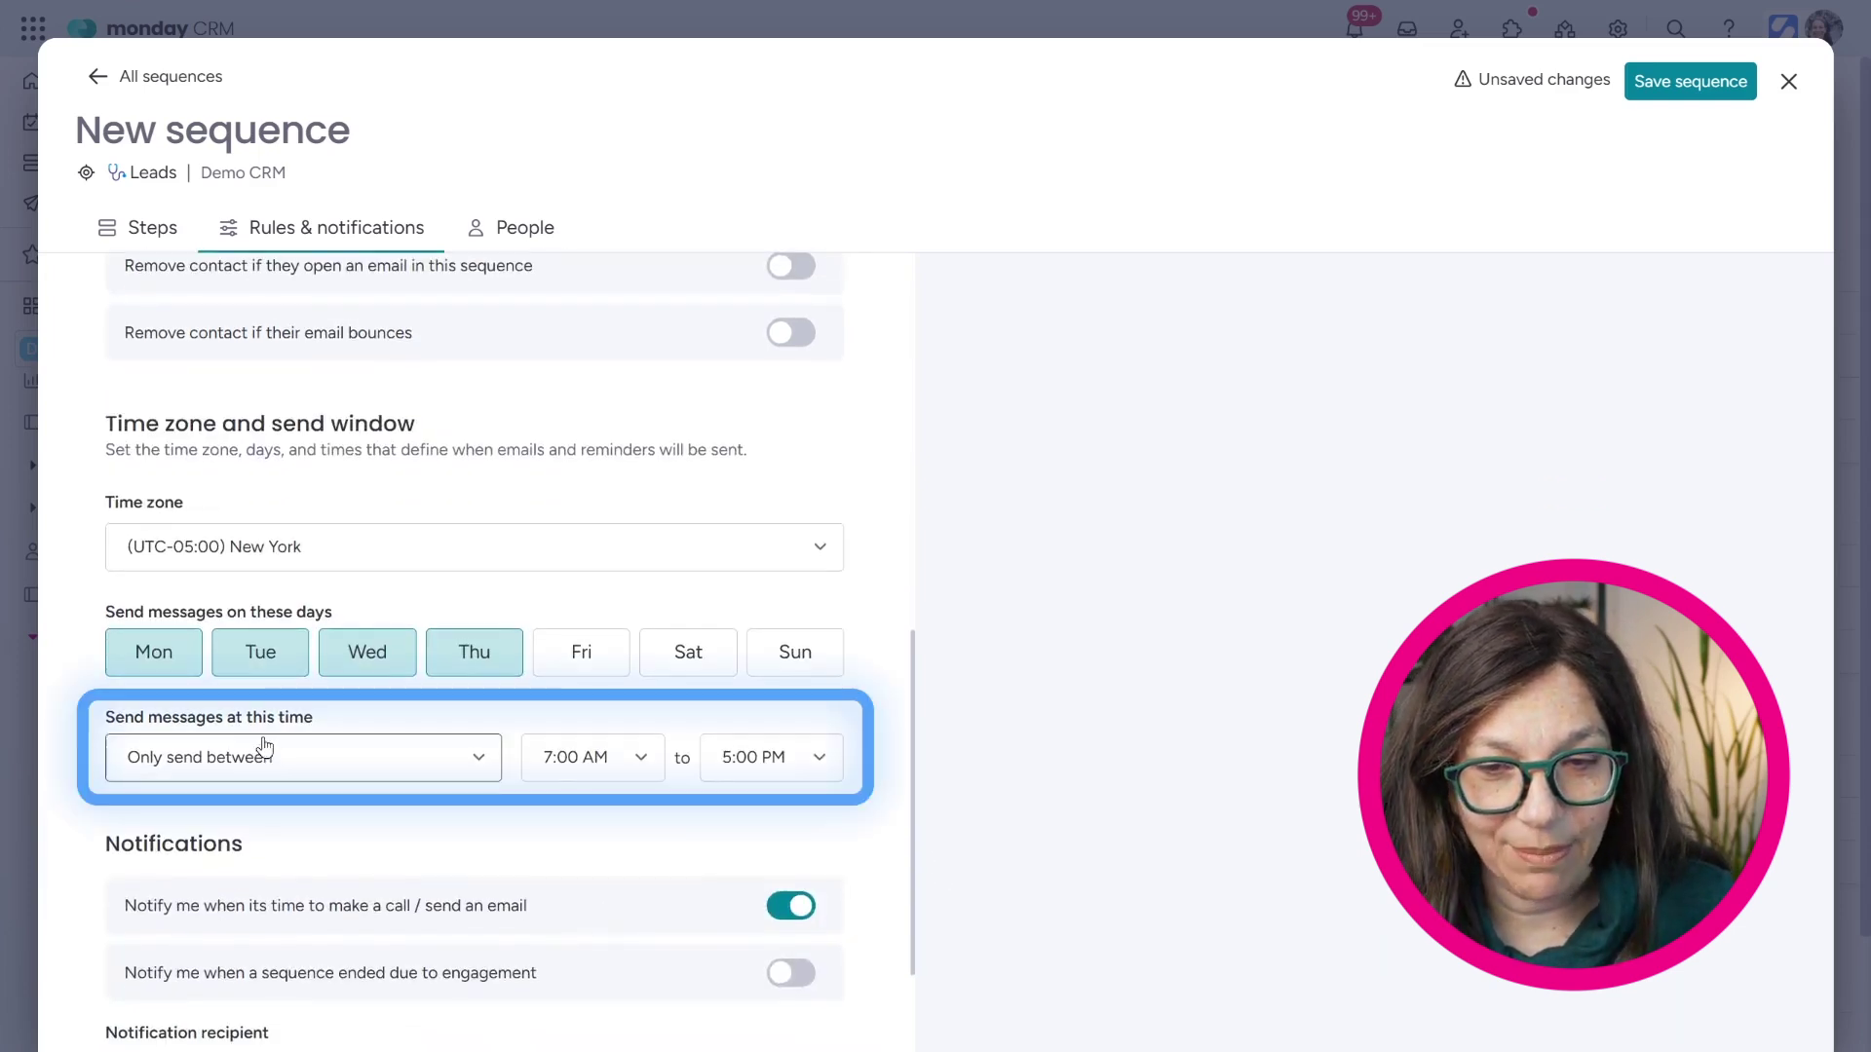
pyautogui.click(602, 759)
pyautogui.scroll(-8, 602, 856)
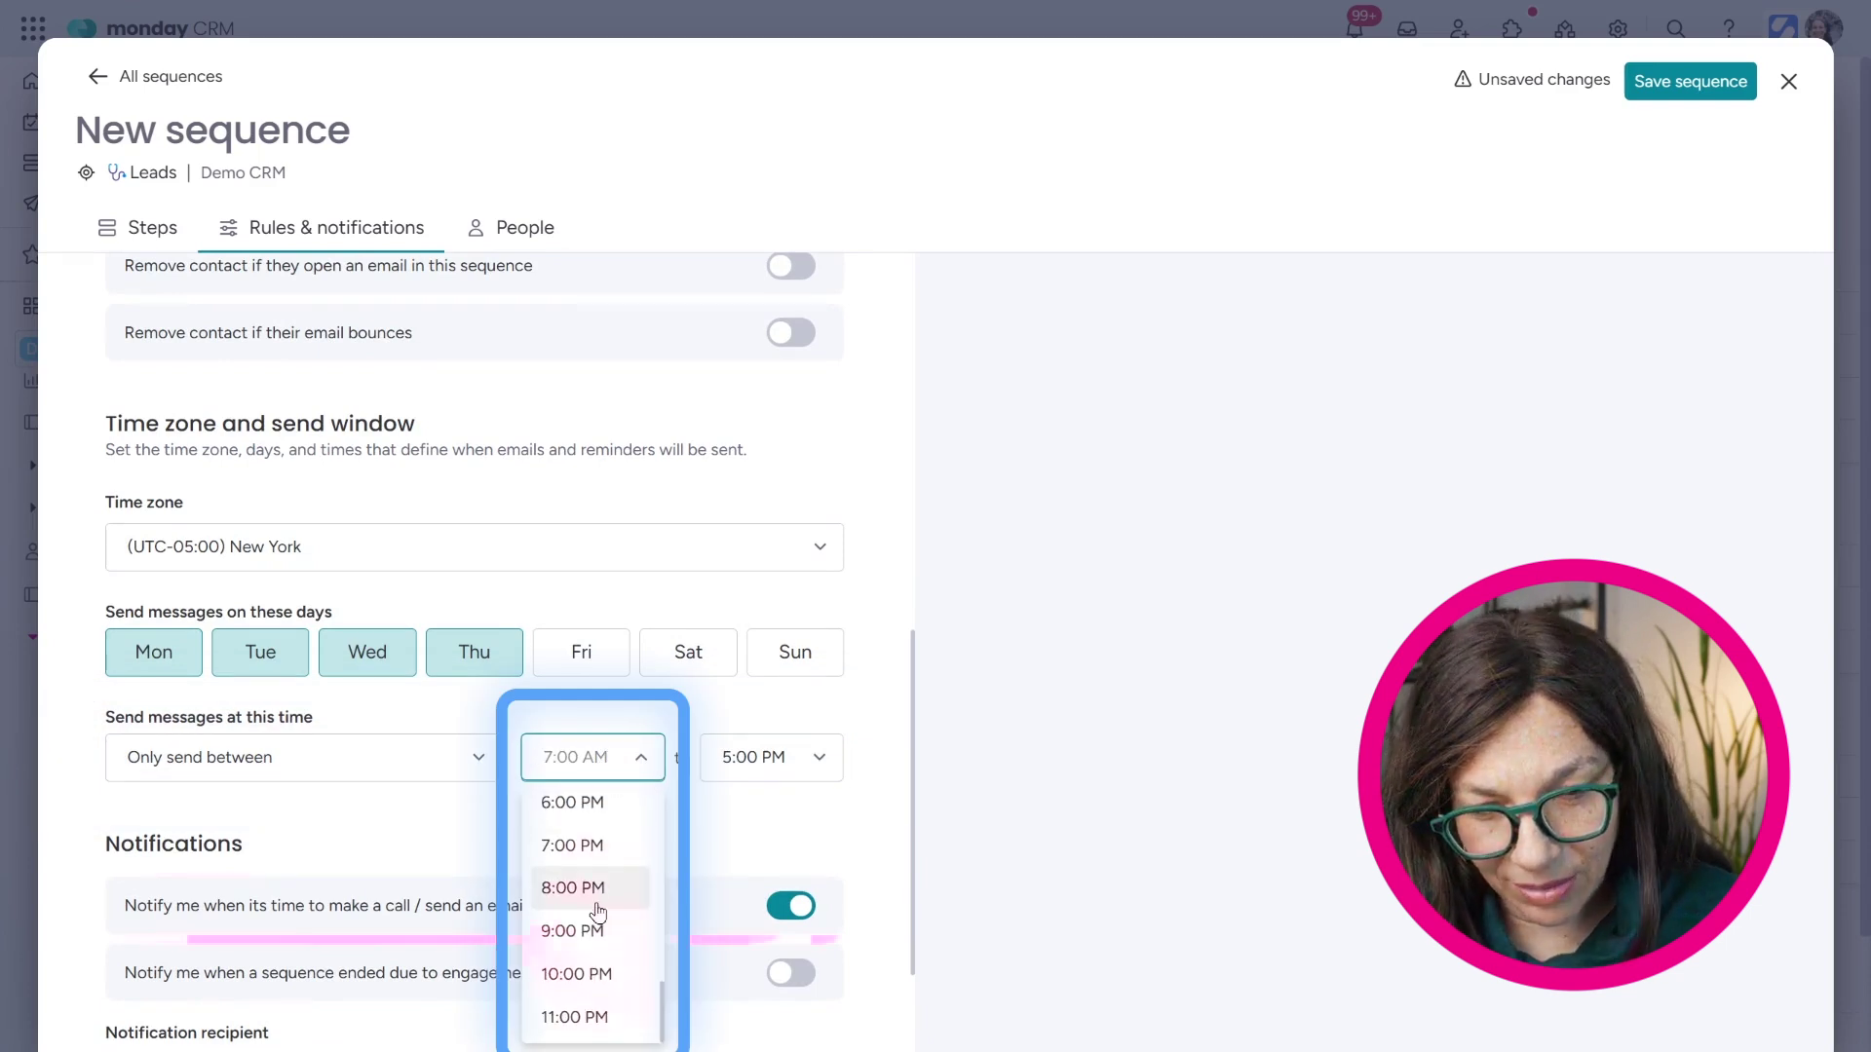
pyautogui.write('9')
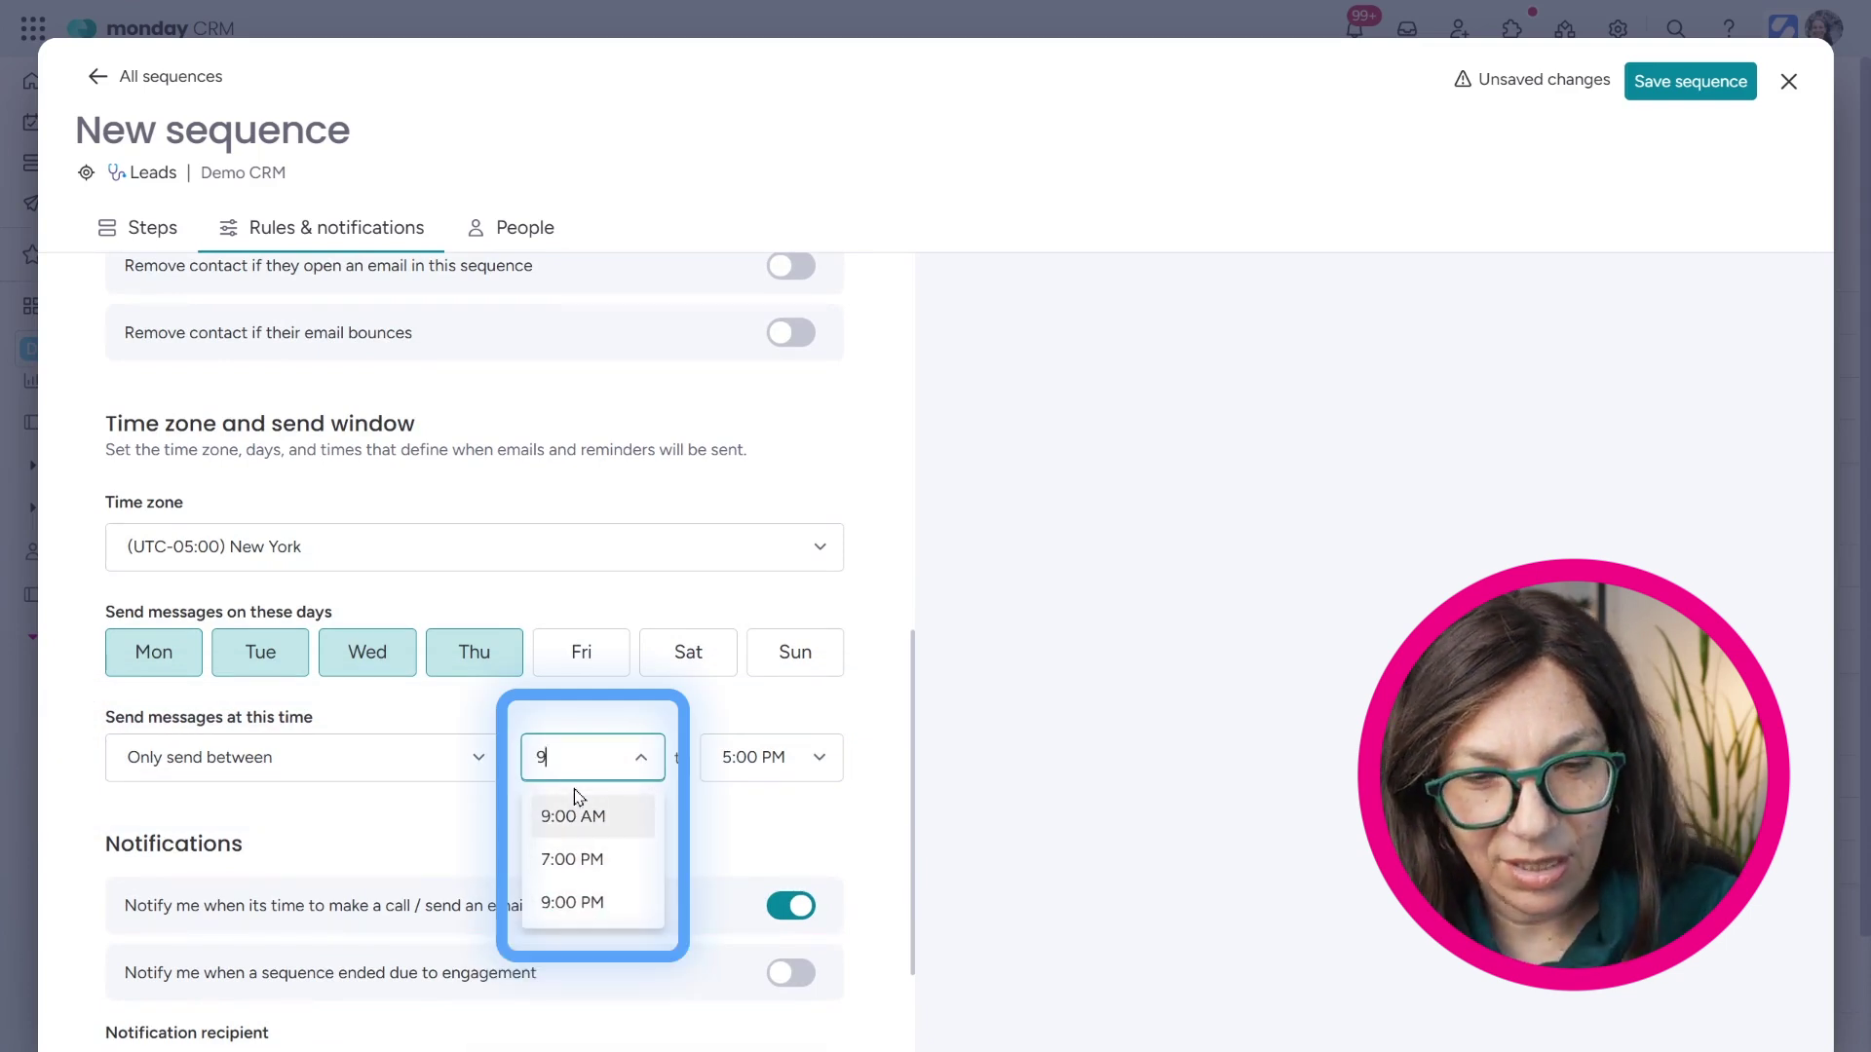
pyautogui.click(585, 817)
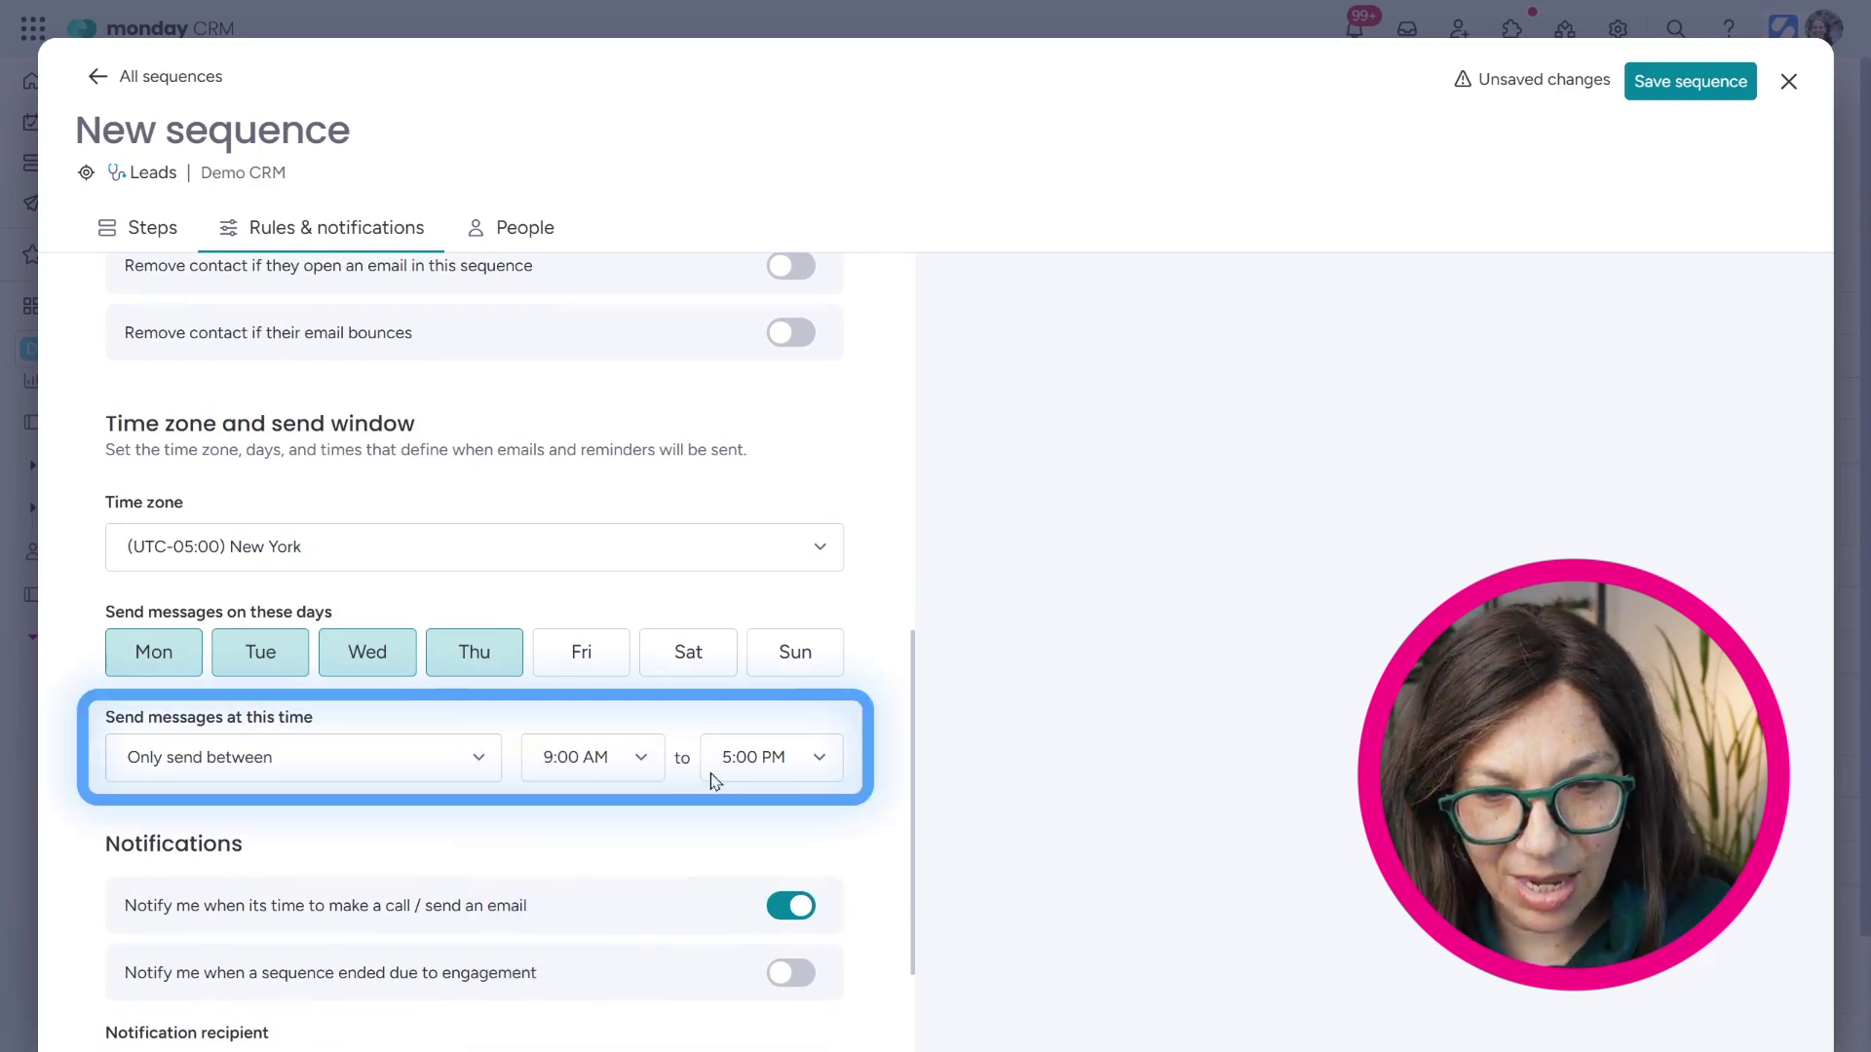
pyautogui.click(799, 779)
pyautogui.click(794, 858)
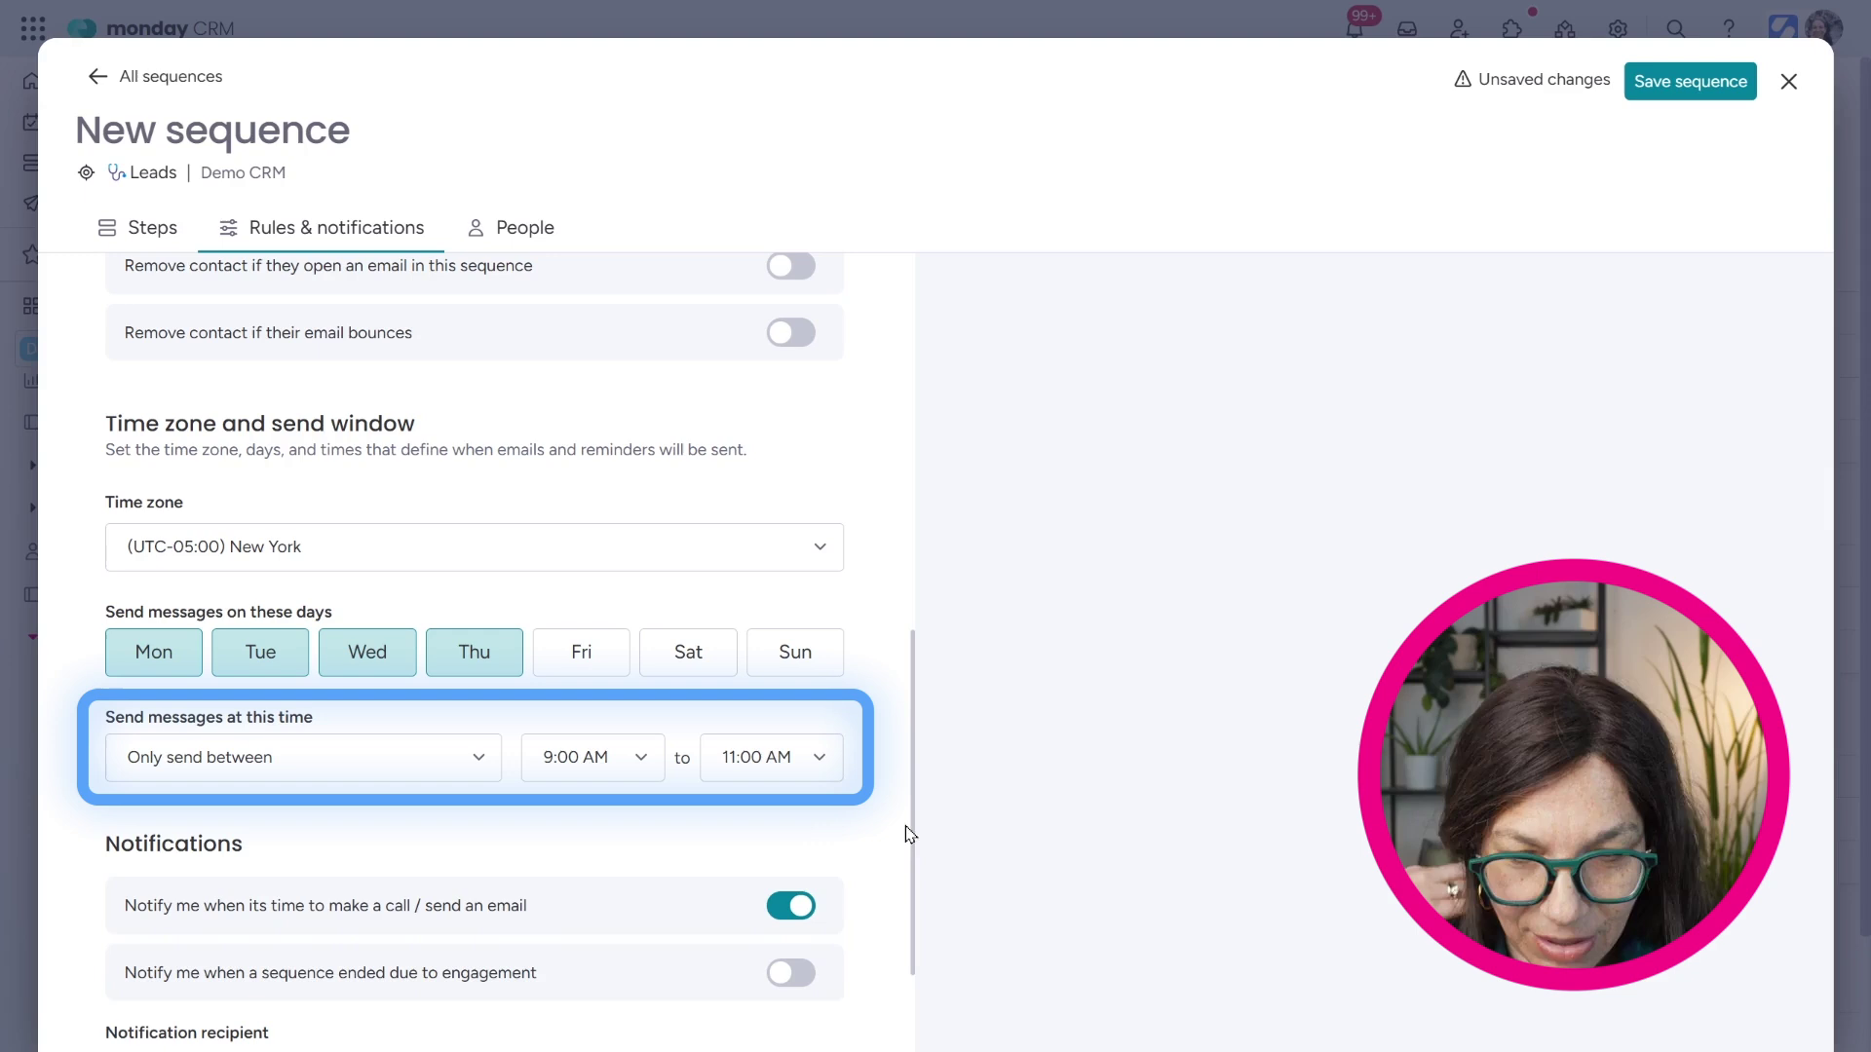
# Scroll past Notification recipient and show the sequence's People page, with nobody enrolled
pyautogui.scroll(-2, 376, 877)
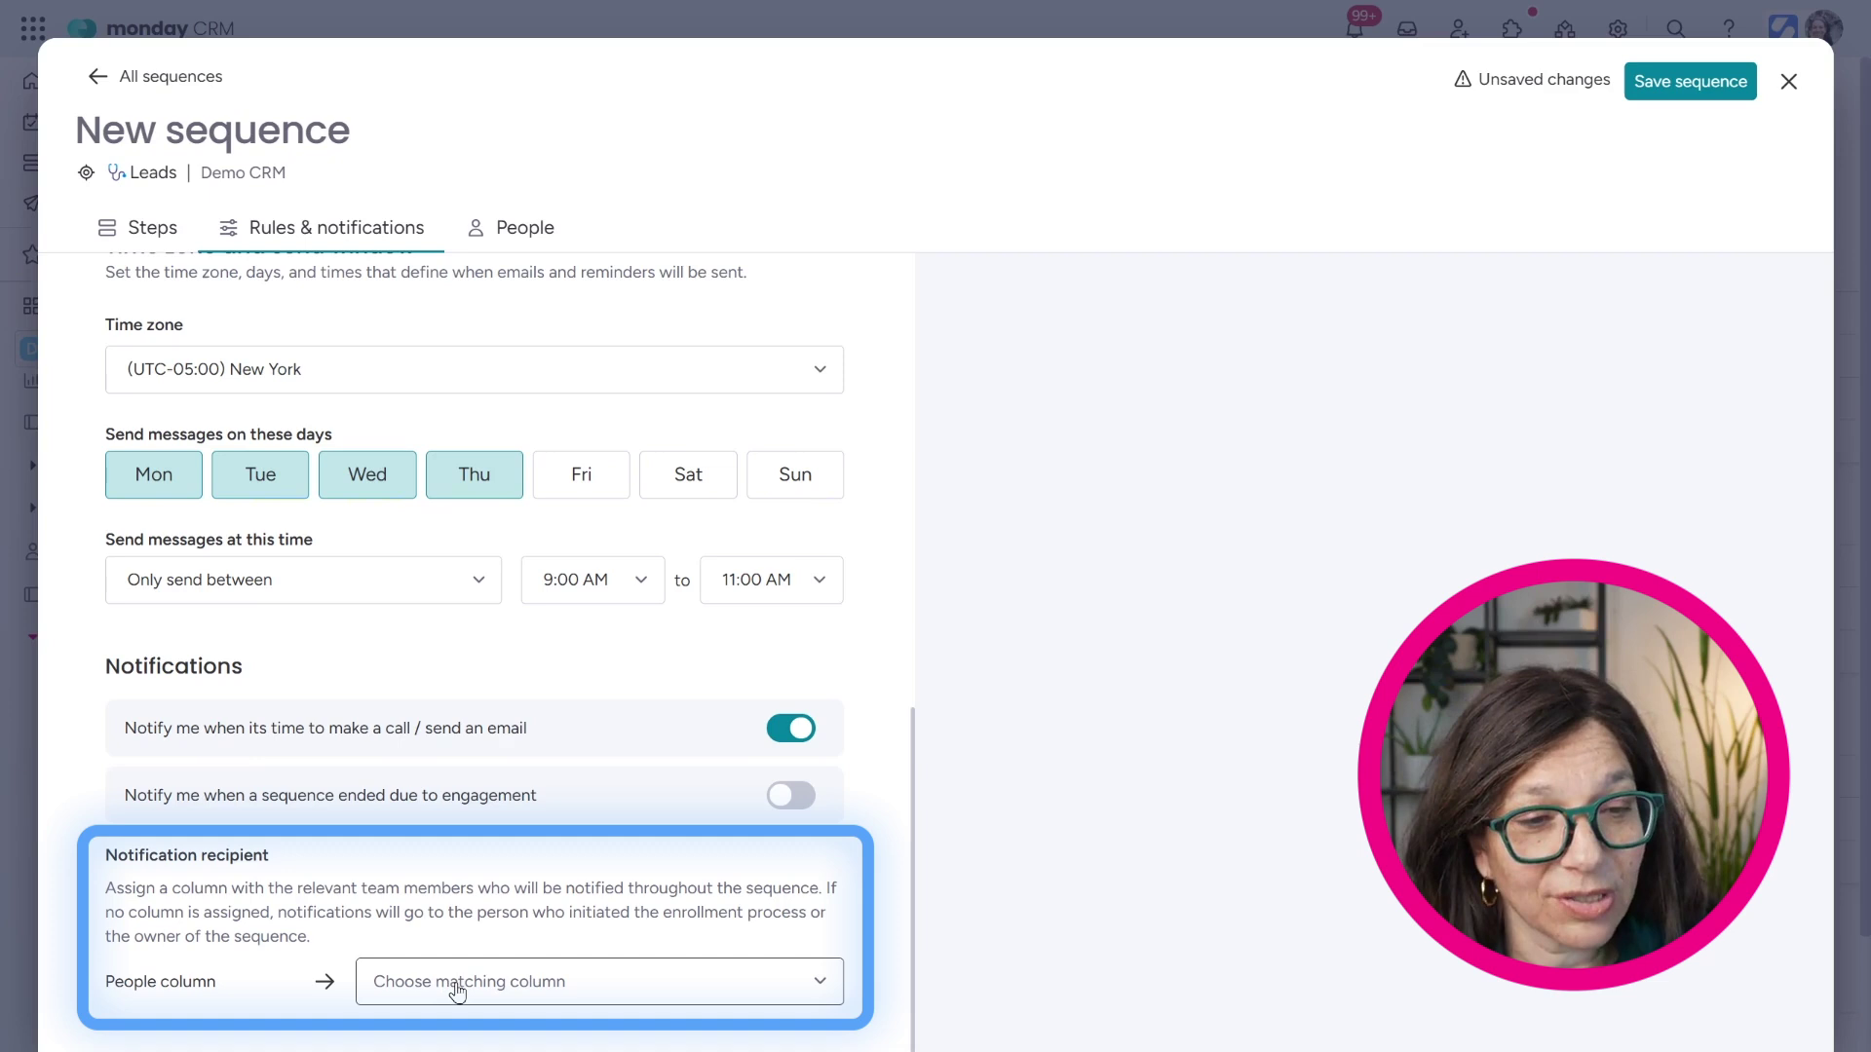
pyautogui.click(531, 252)
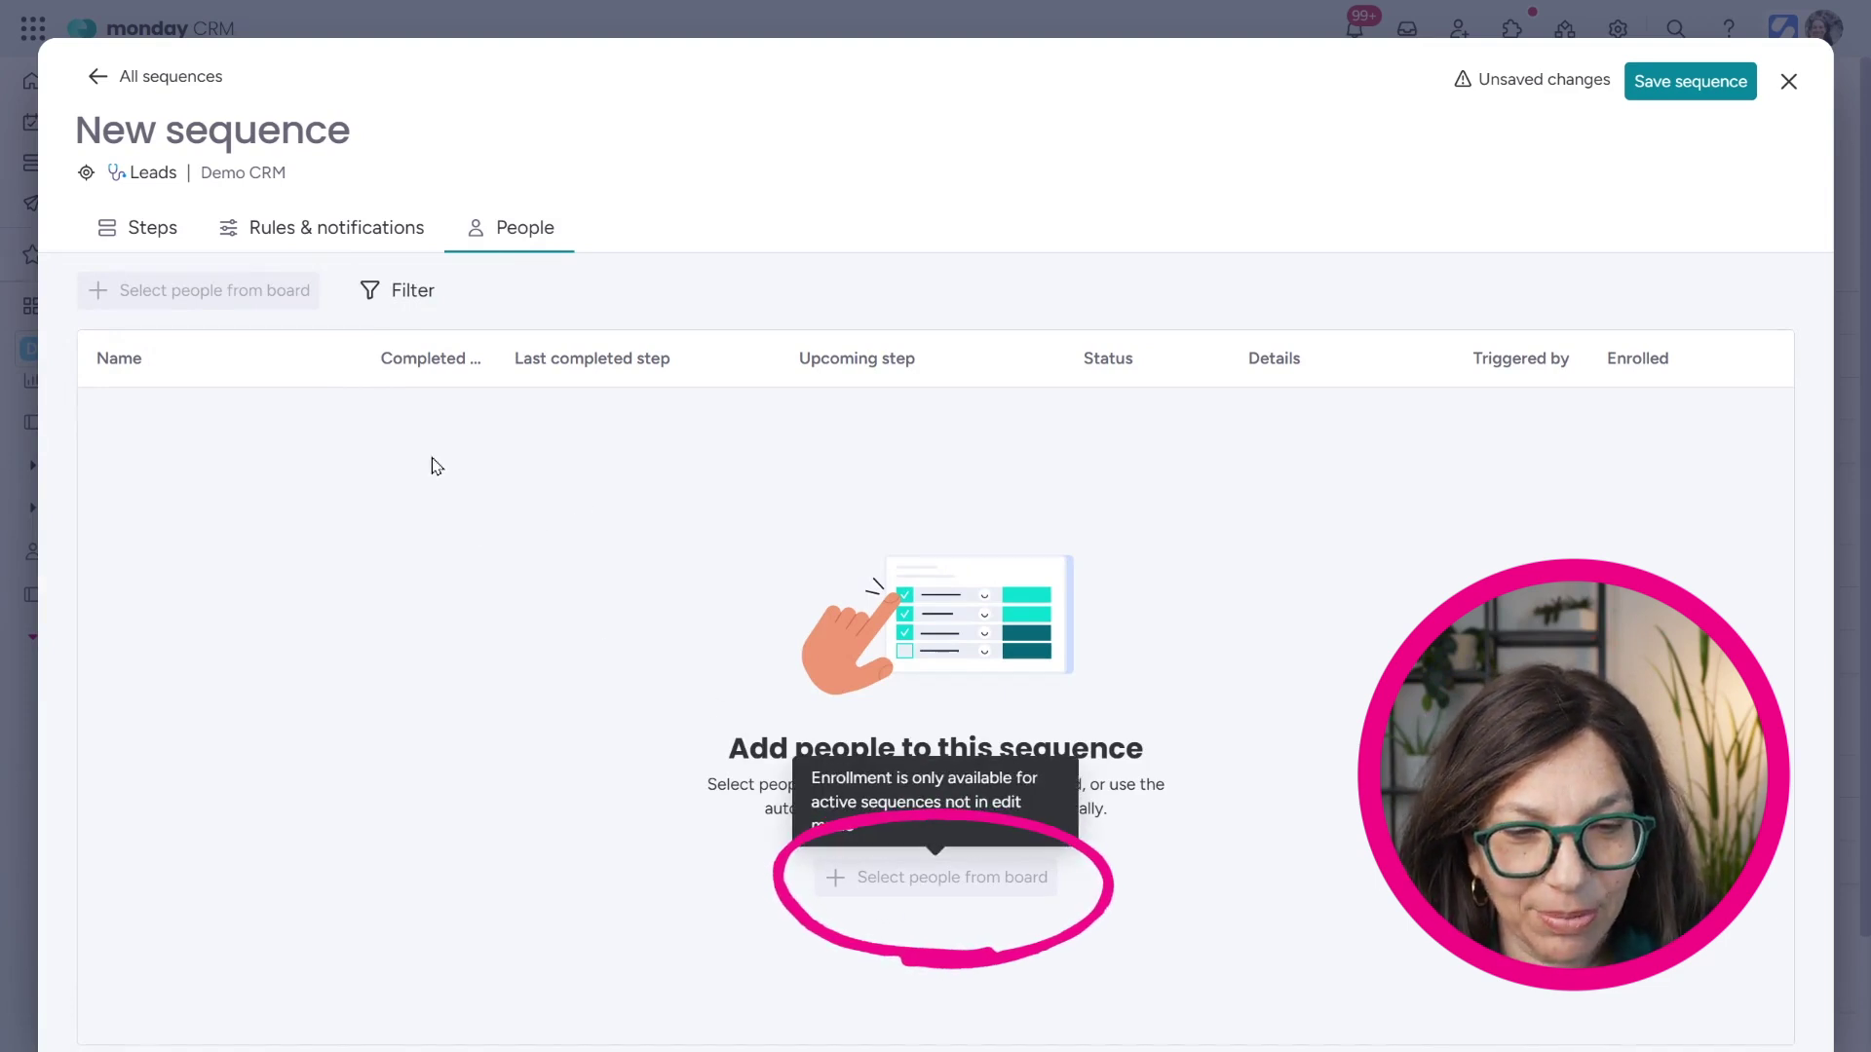
# Back in Steps, duplicate the day 1 'Next Steps' email and schedule the copy for day 3
pyautogui.click(118, 234)
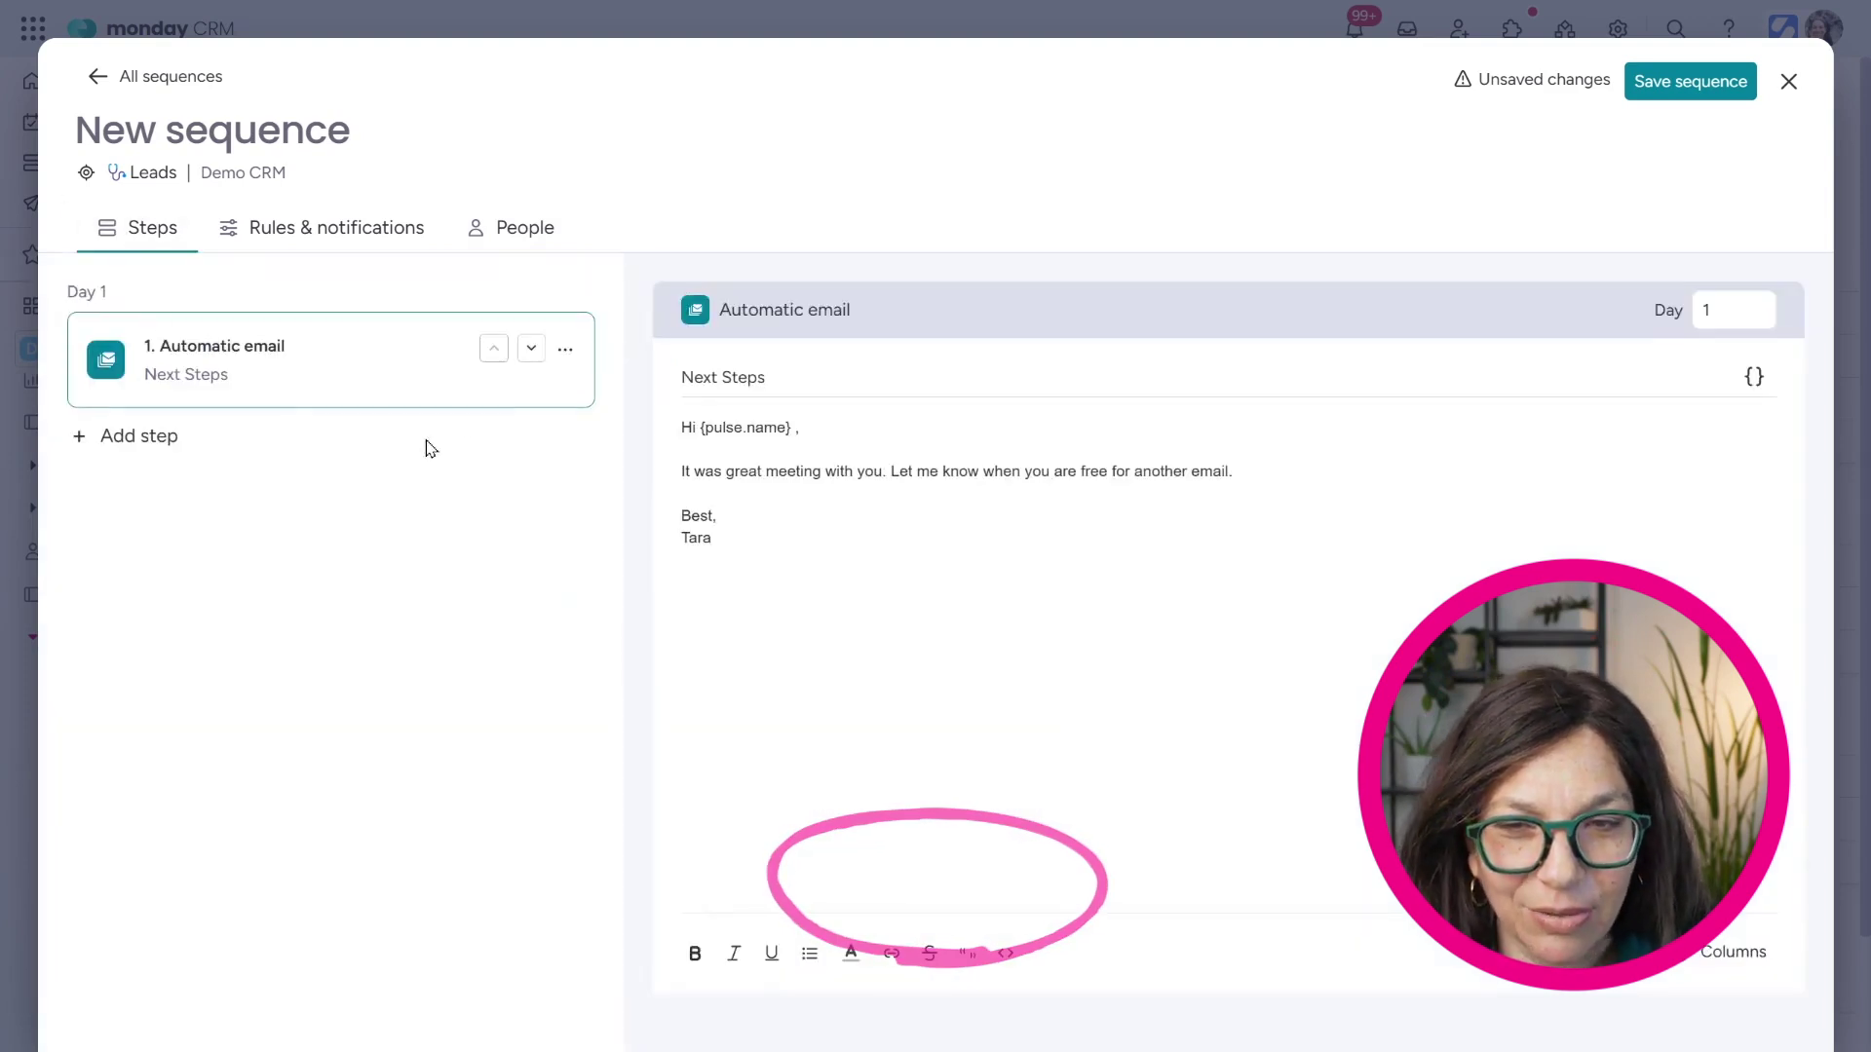
pyautogui.click(565, 351)
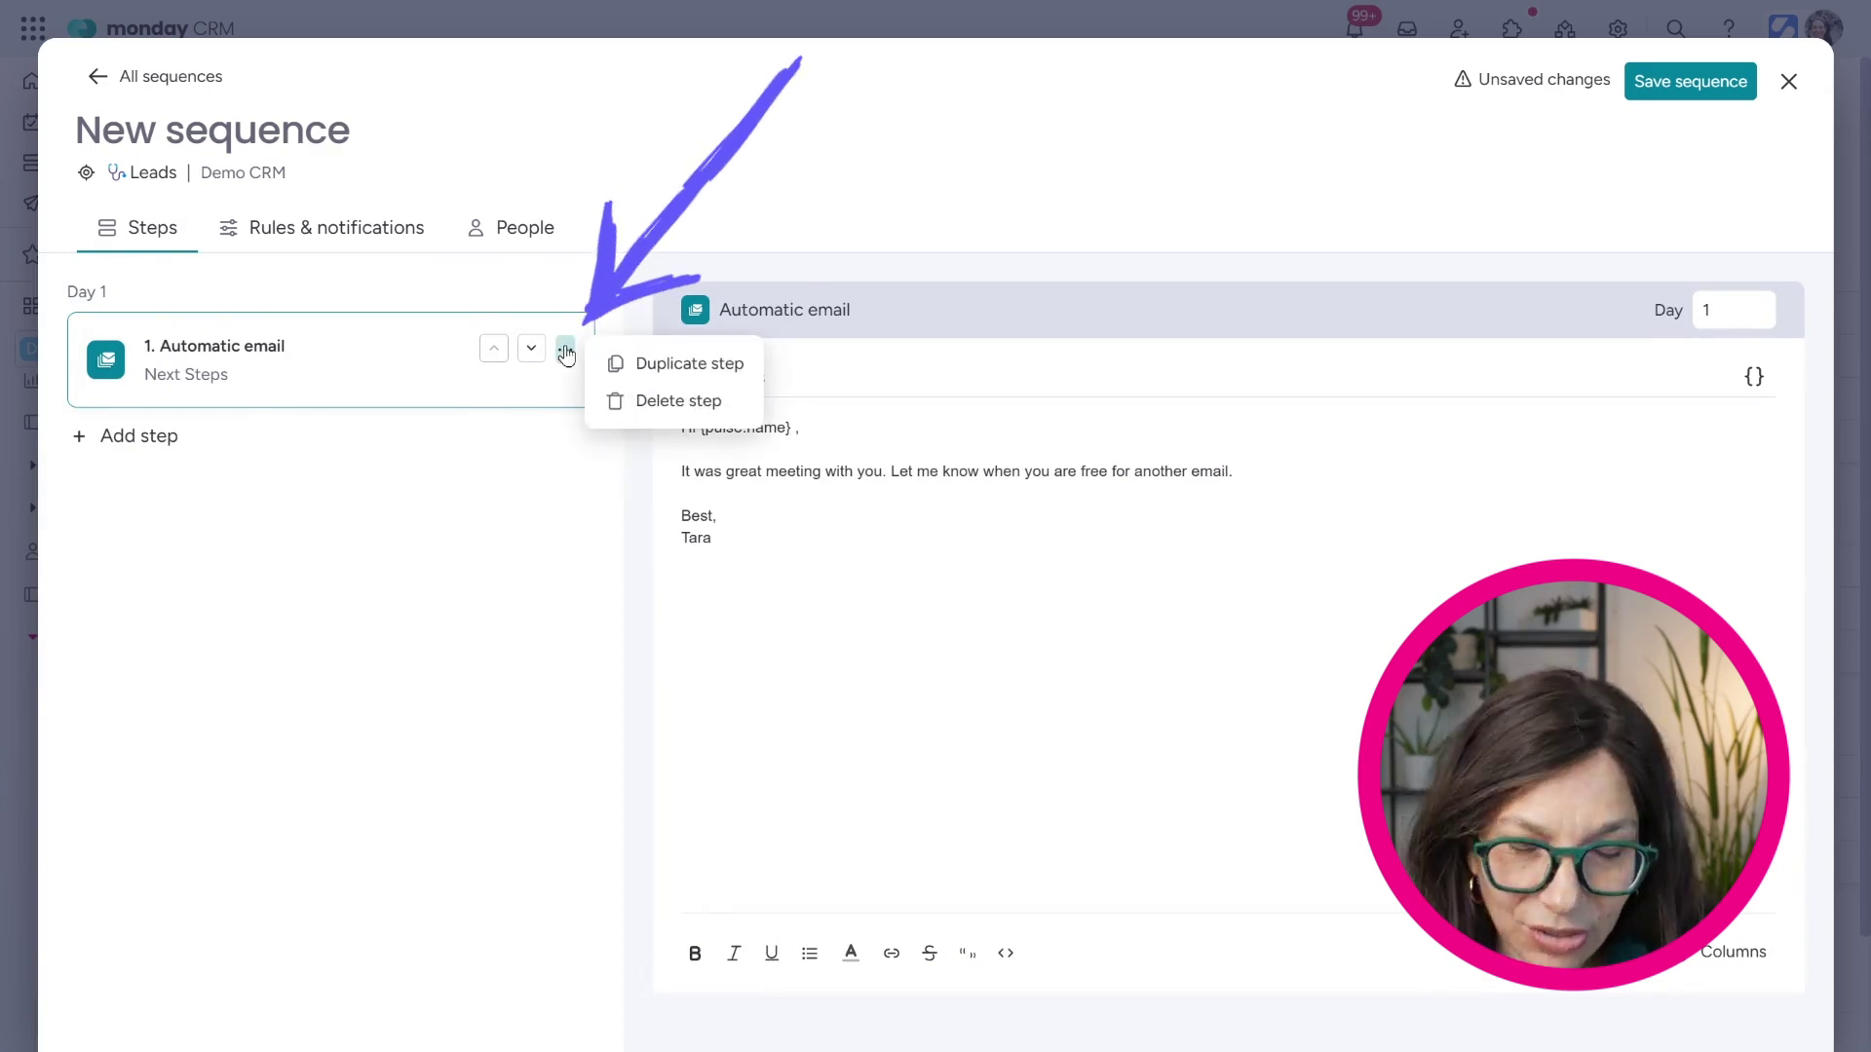
pyautogui.click(664, 365)
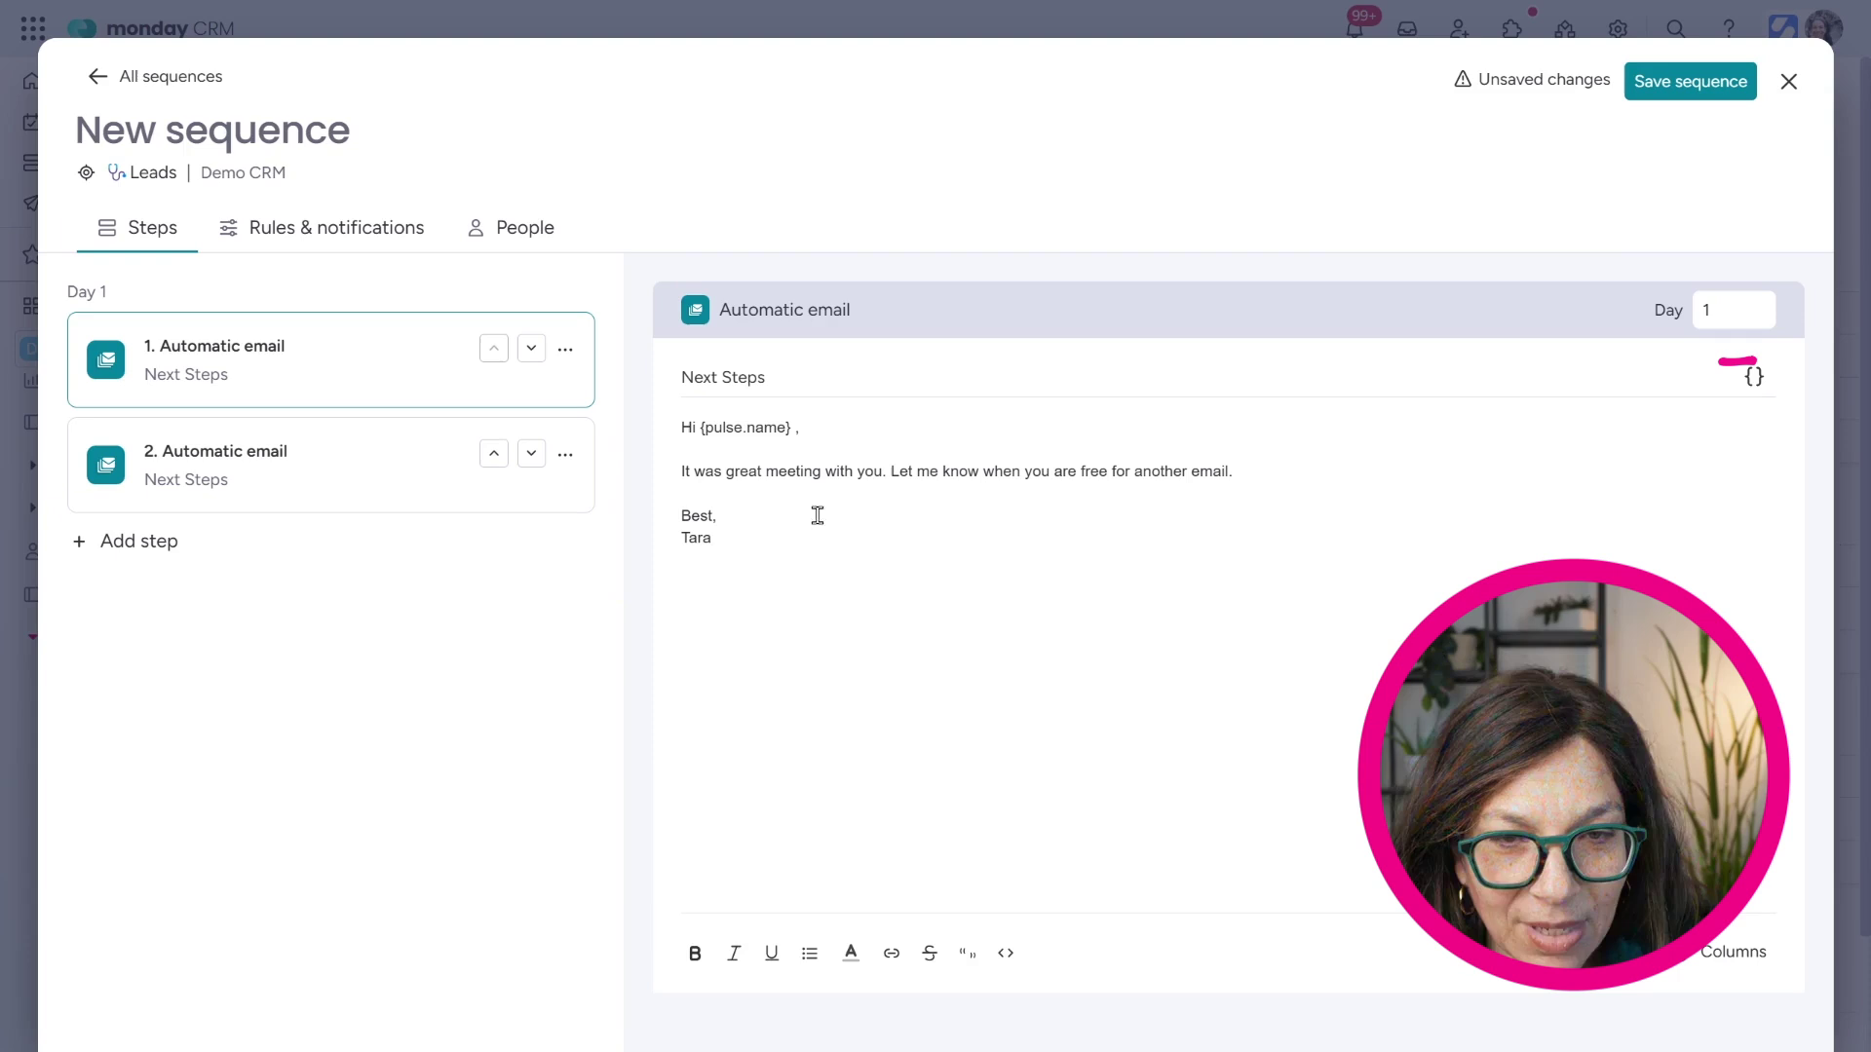
pyautogui.click(1759, 306)
pyautogui.click(1759, 306)
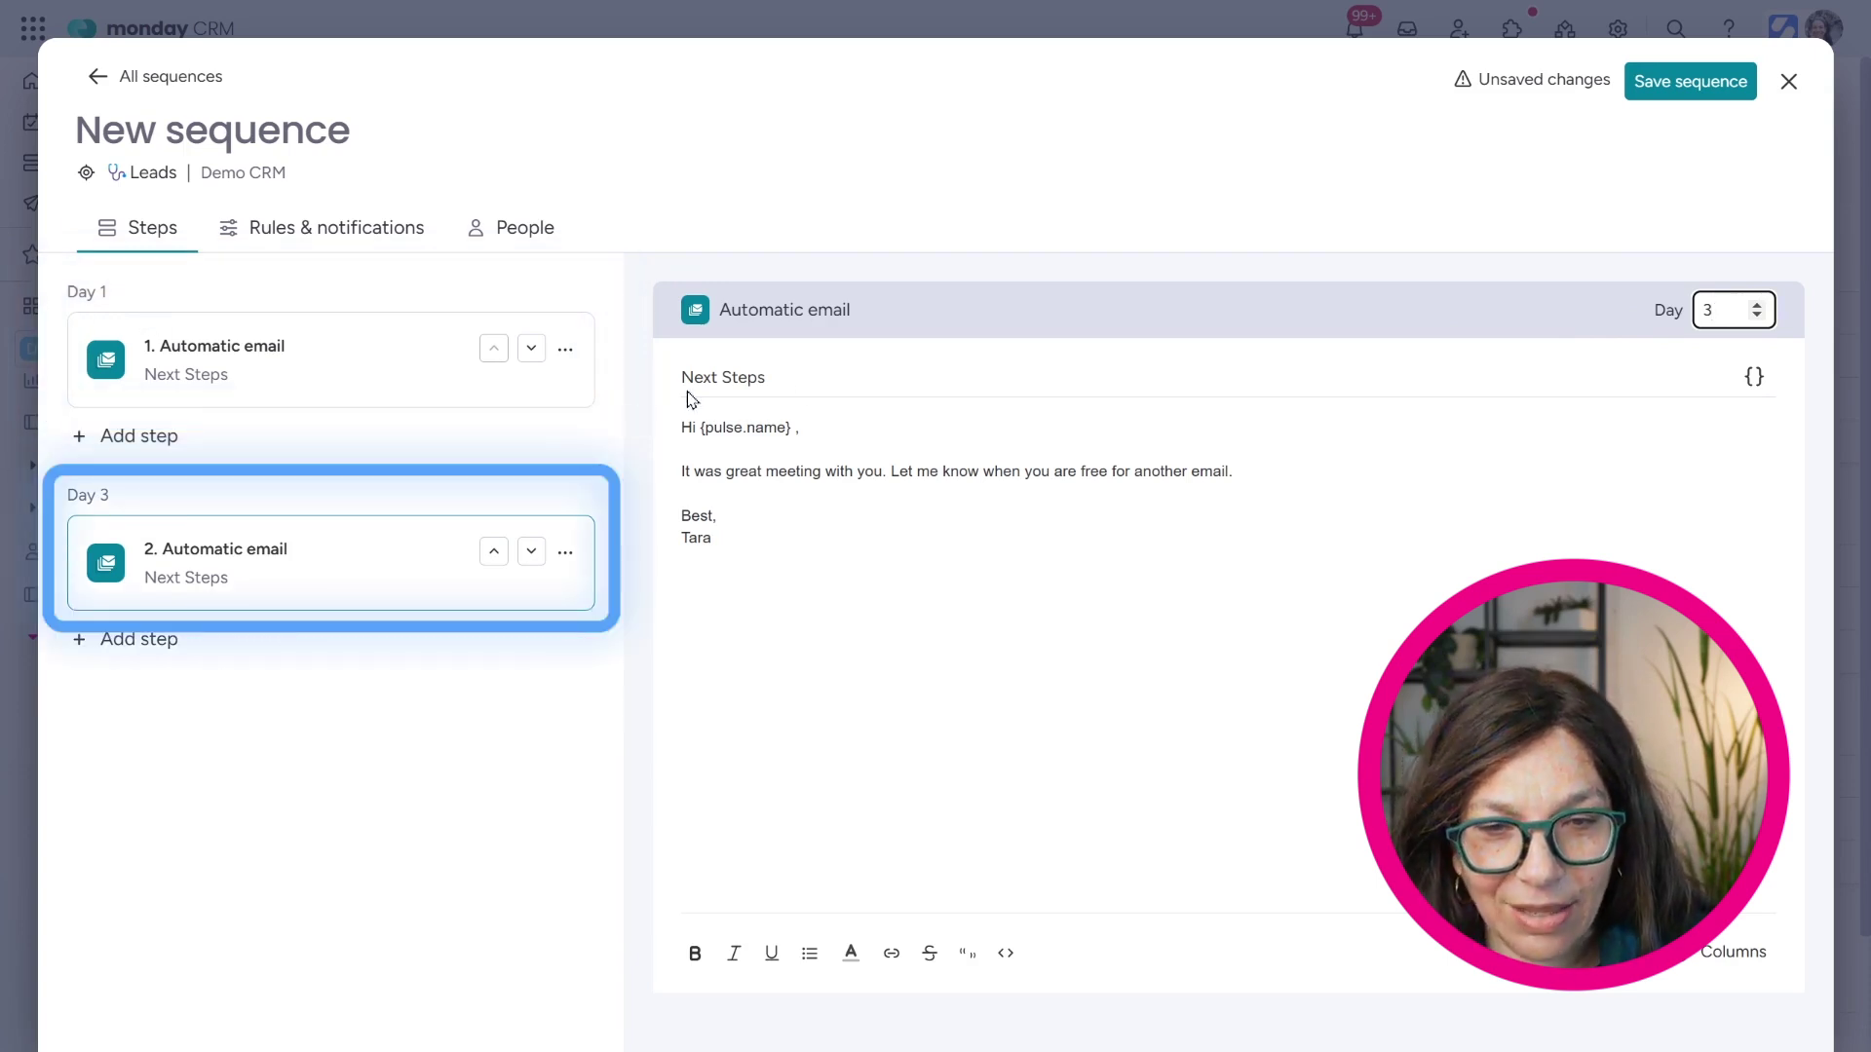
# Select the middle line of the day 3 email body
pyautogui.click(1007, 488)
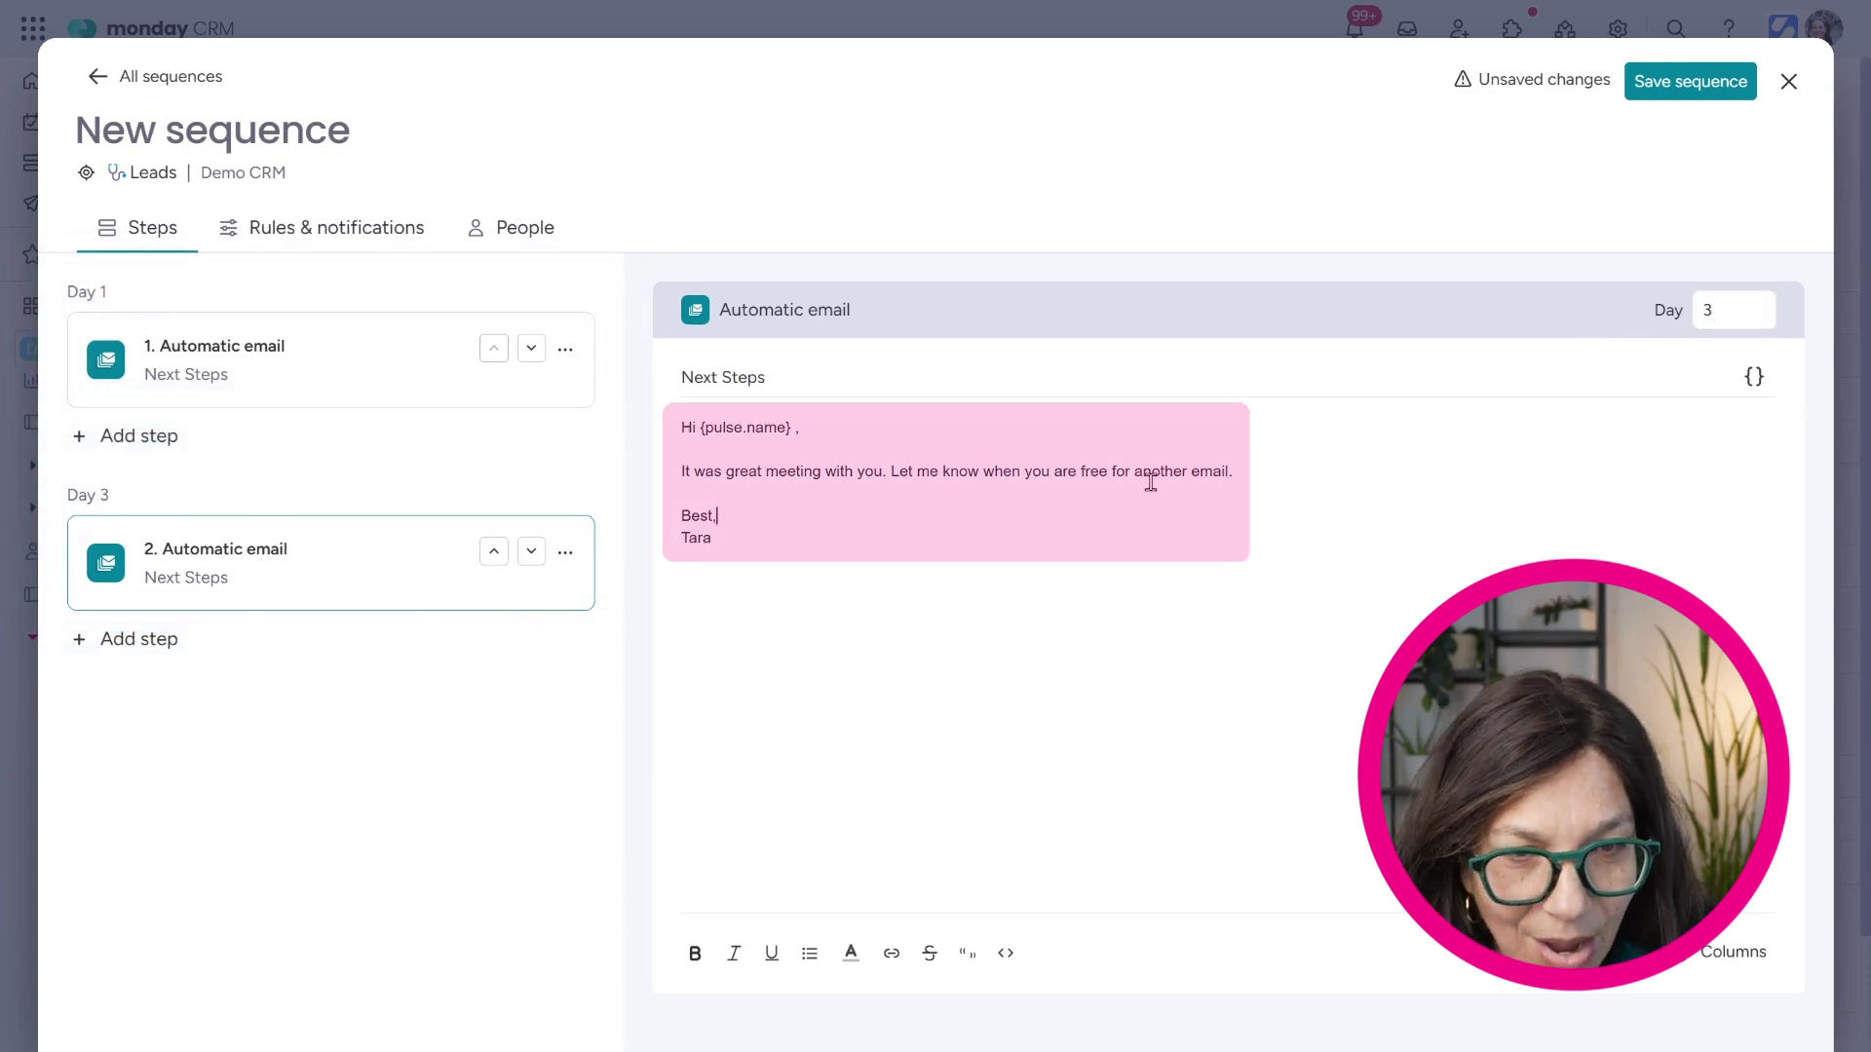
pyautogui.click(898, 480)
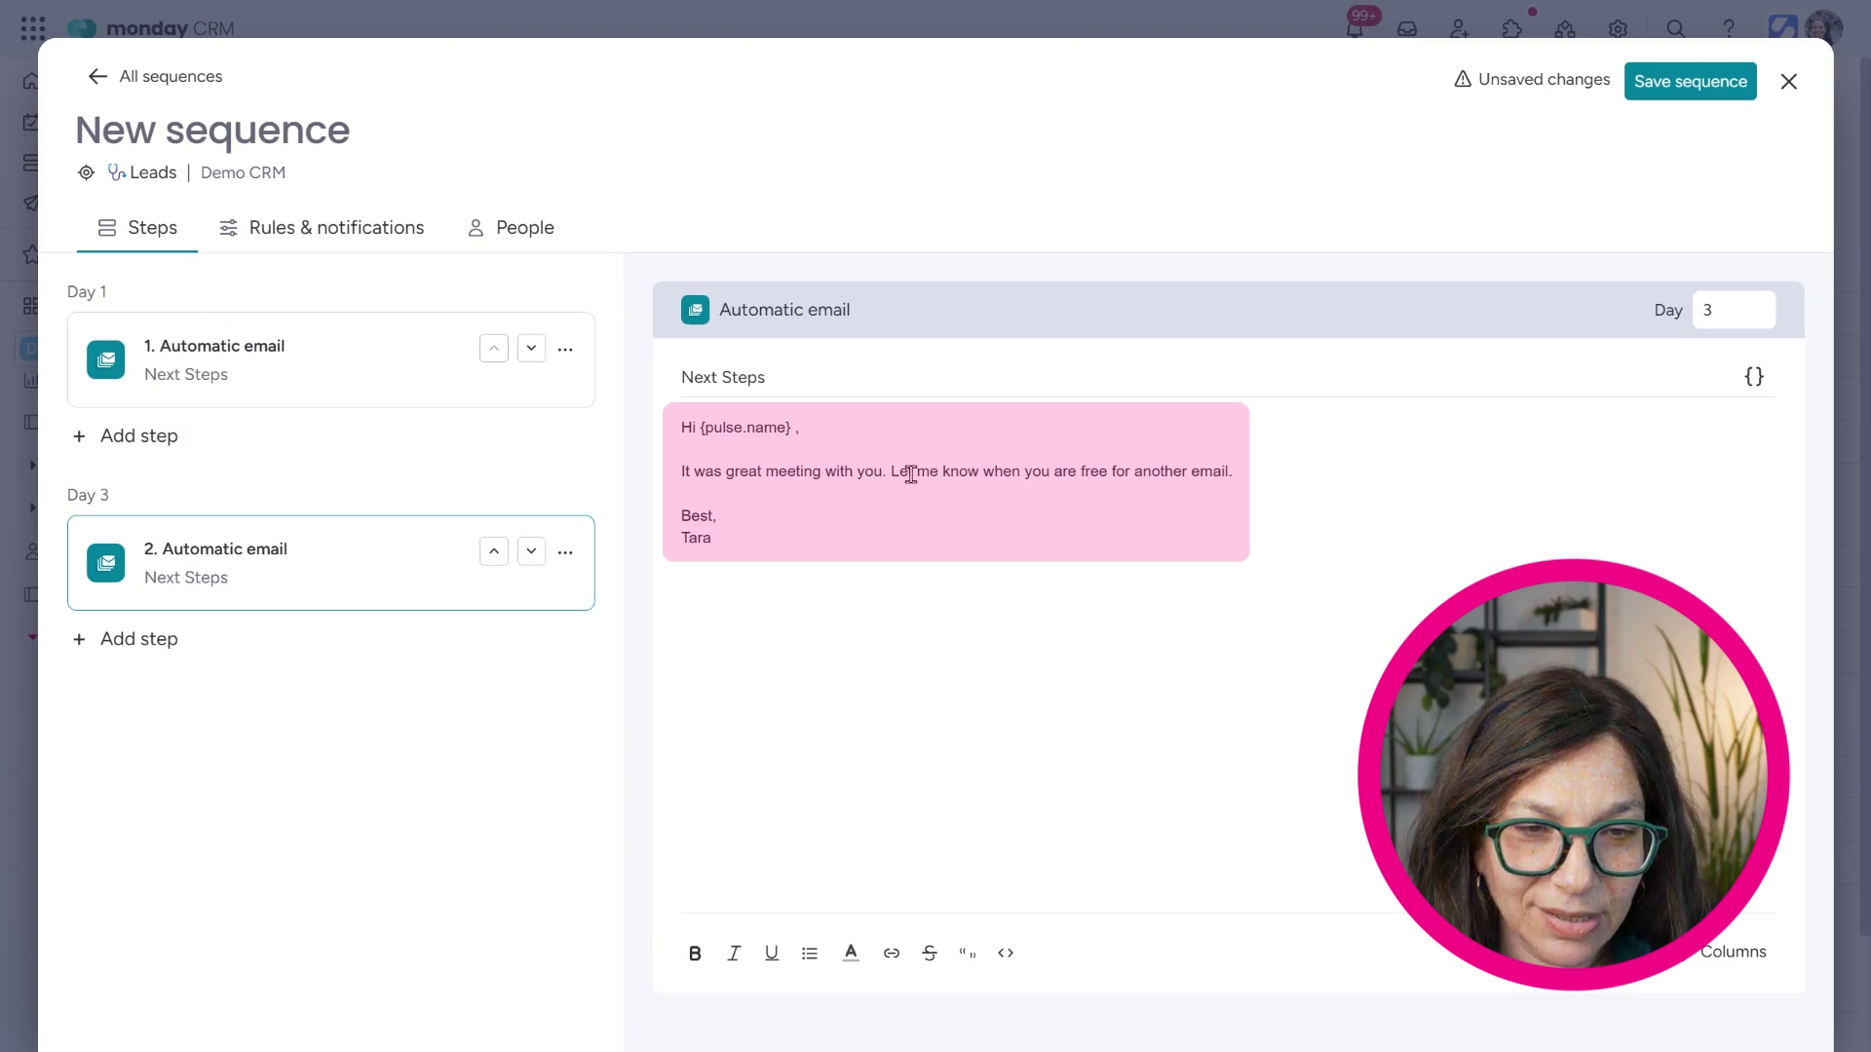
pyautogui.moveTo(892, 477); pyautogui.dragTo(1299, 488)
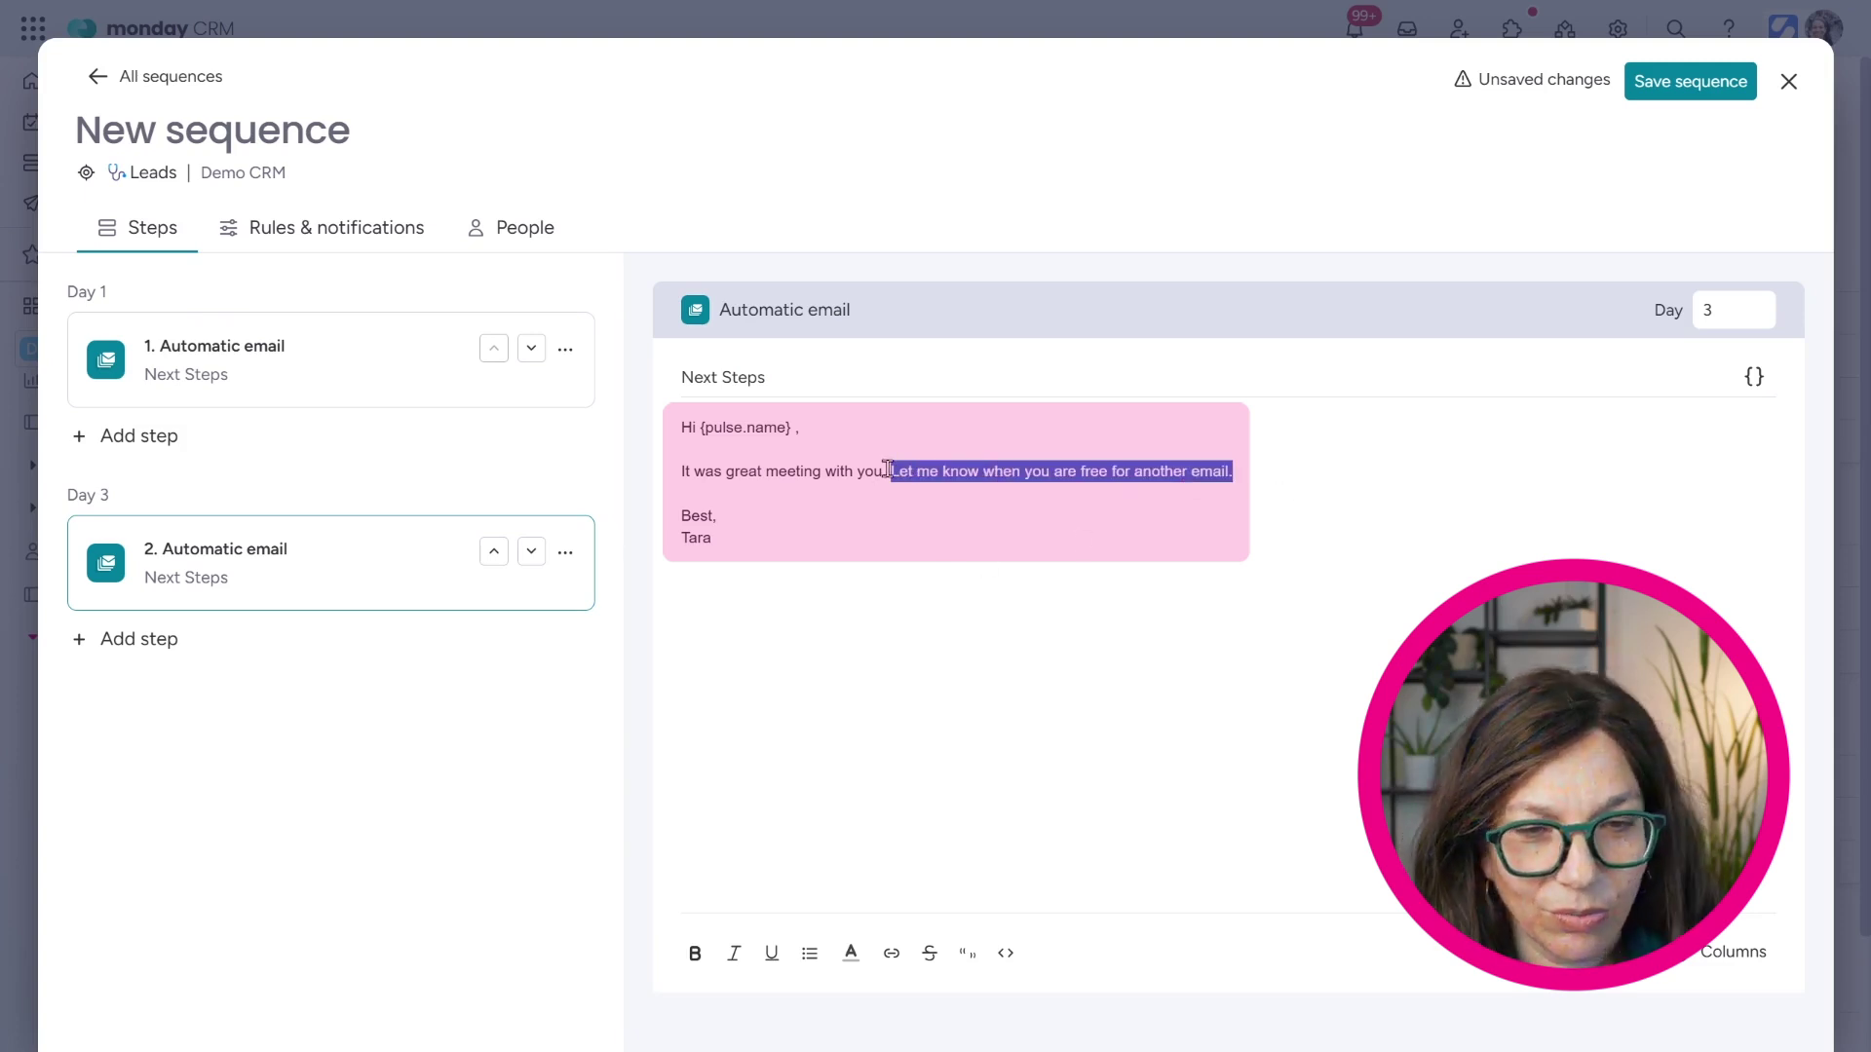
pyautogui.click(1292, 475)
pyautogui.keyDown('shift'); pyautogui.click(671, 484); pyautogui.keyUp('shift')
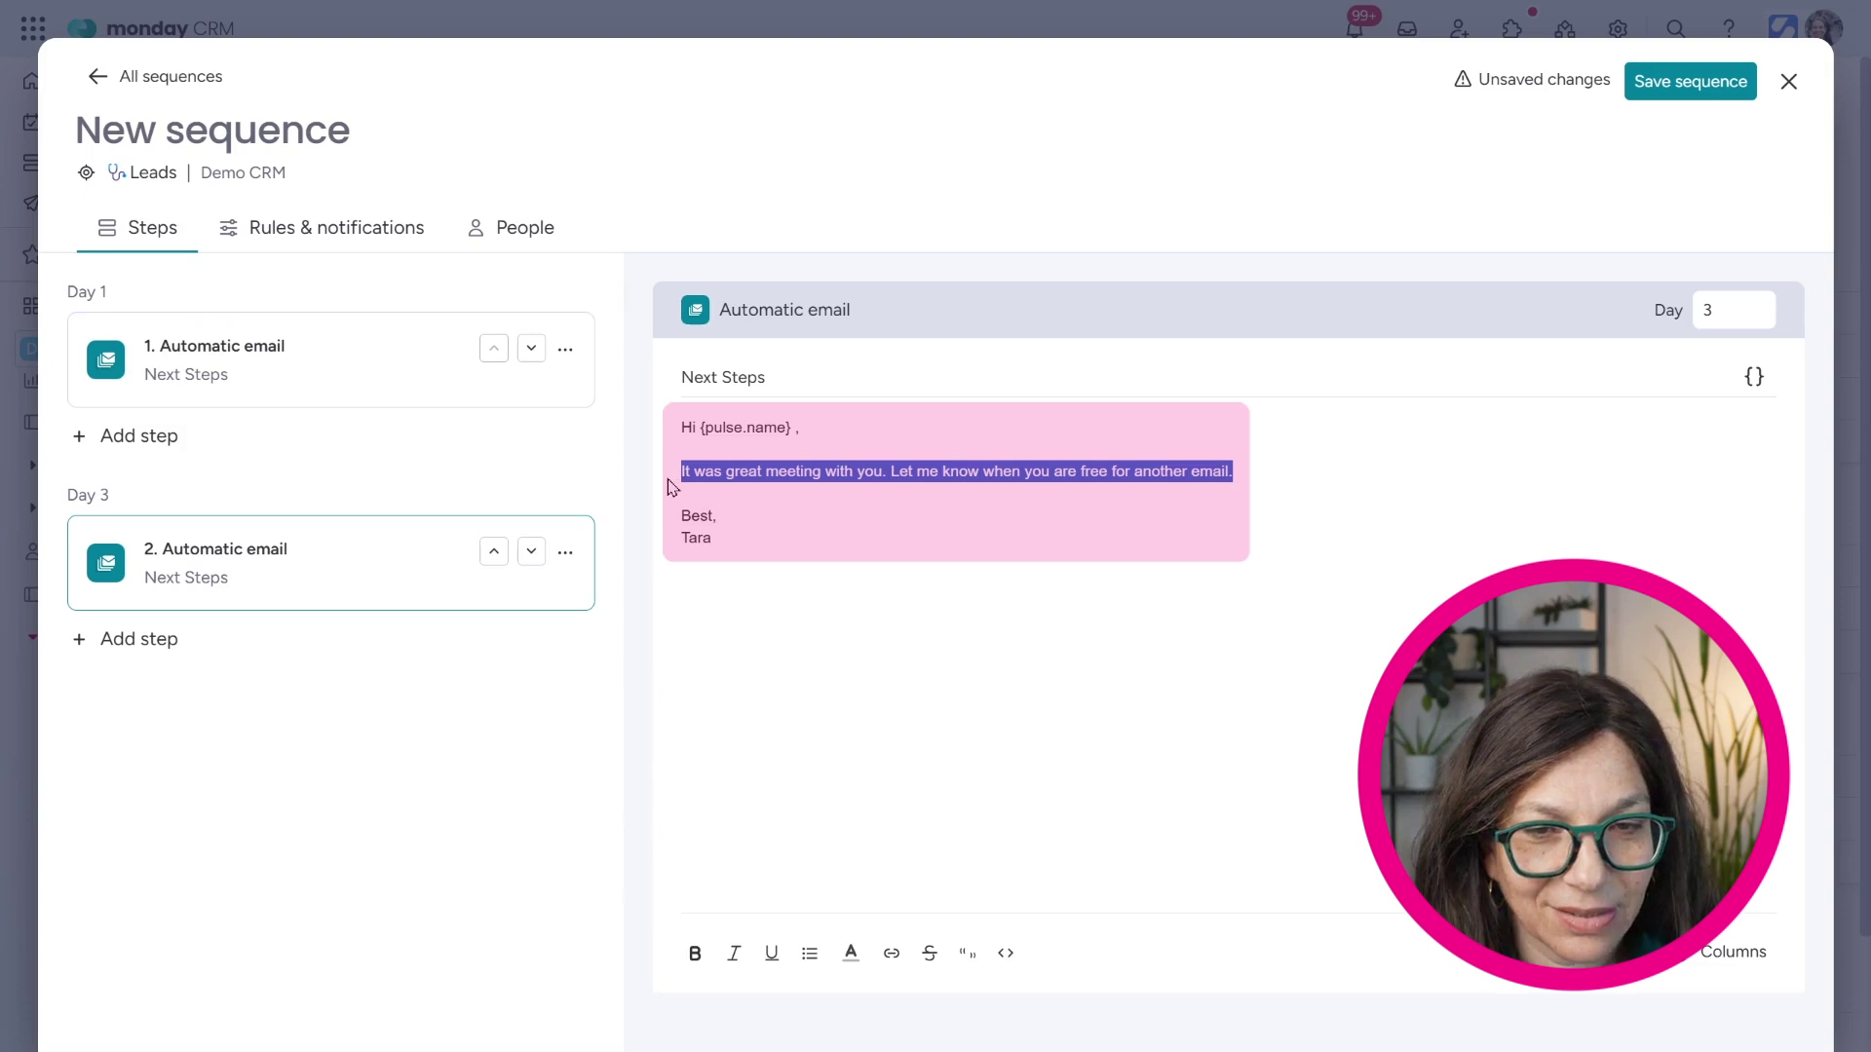
# Replace it with 'I just wanted to check in, are you still interested?', correcting the typos
pyautogui.write('I ')
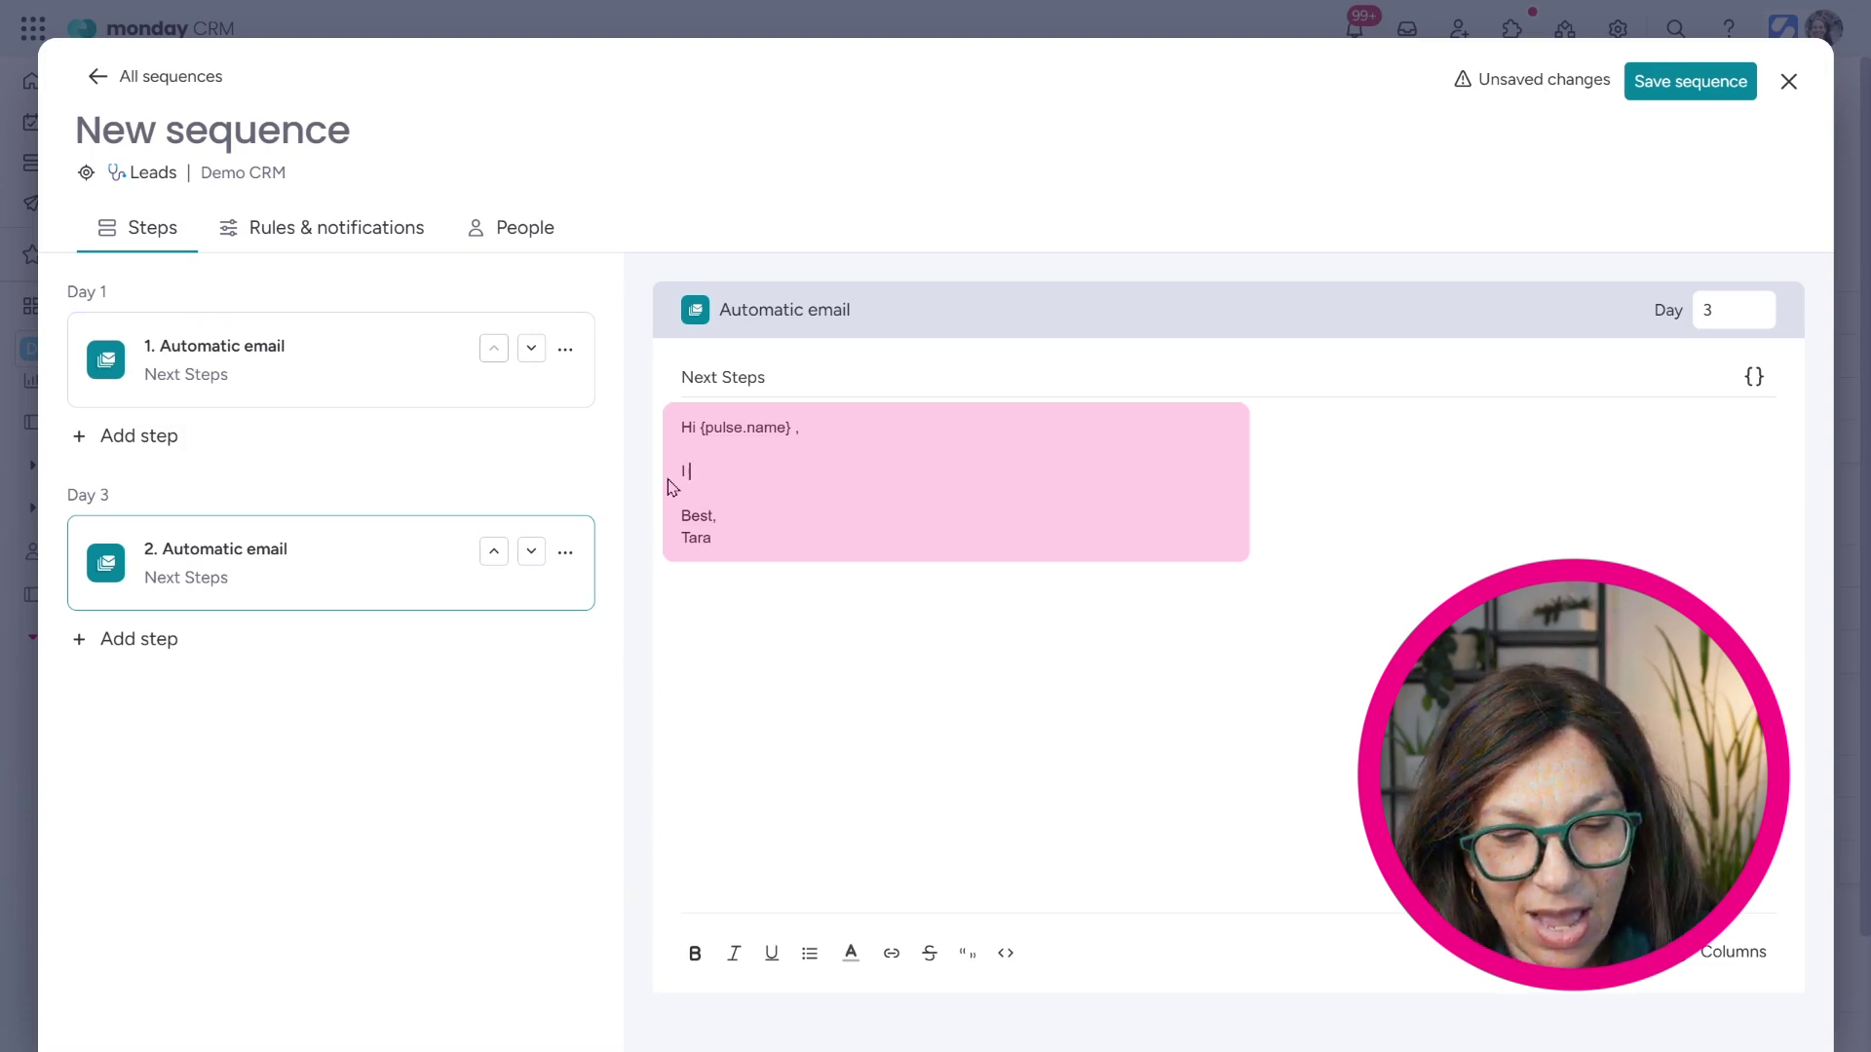
pyautogui.write('just wnated to check in, are you still intersted?')
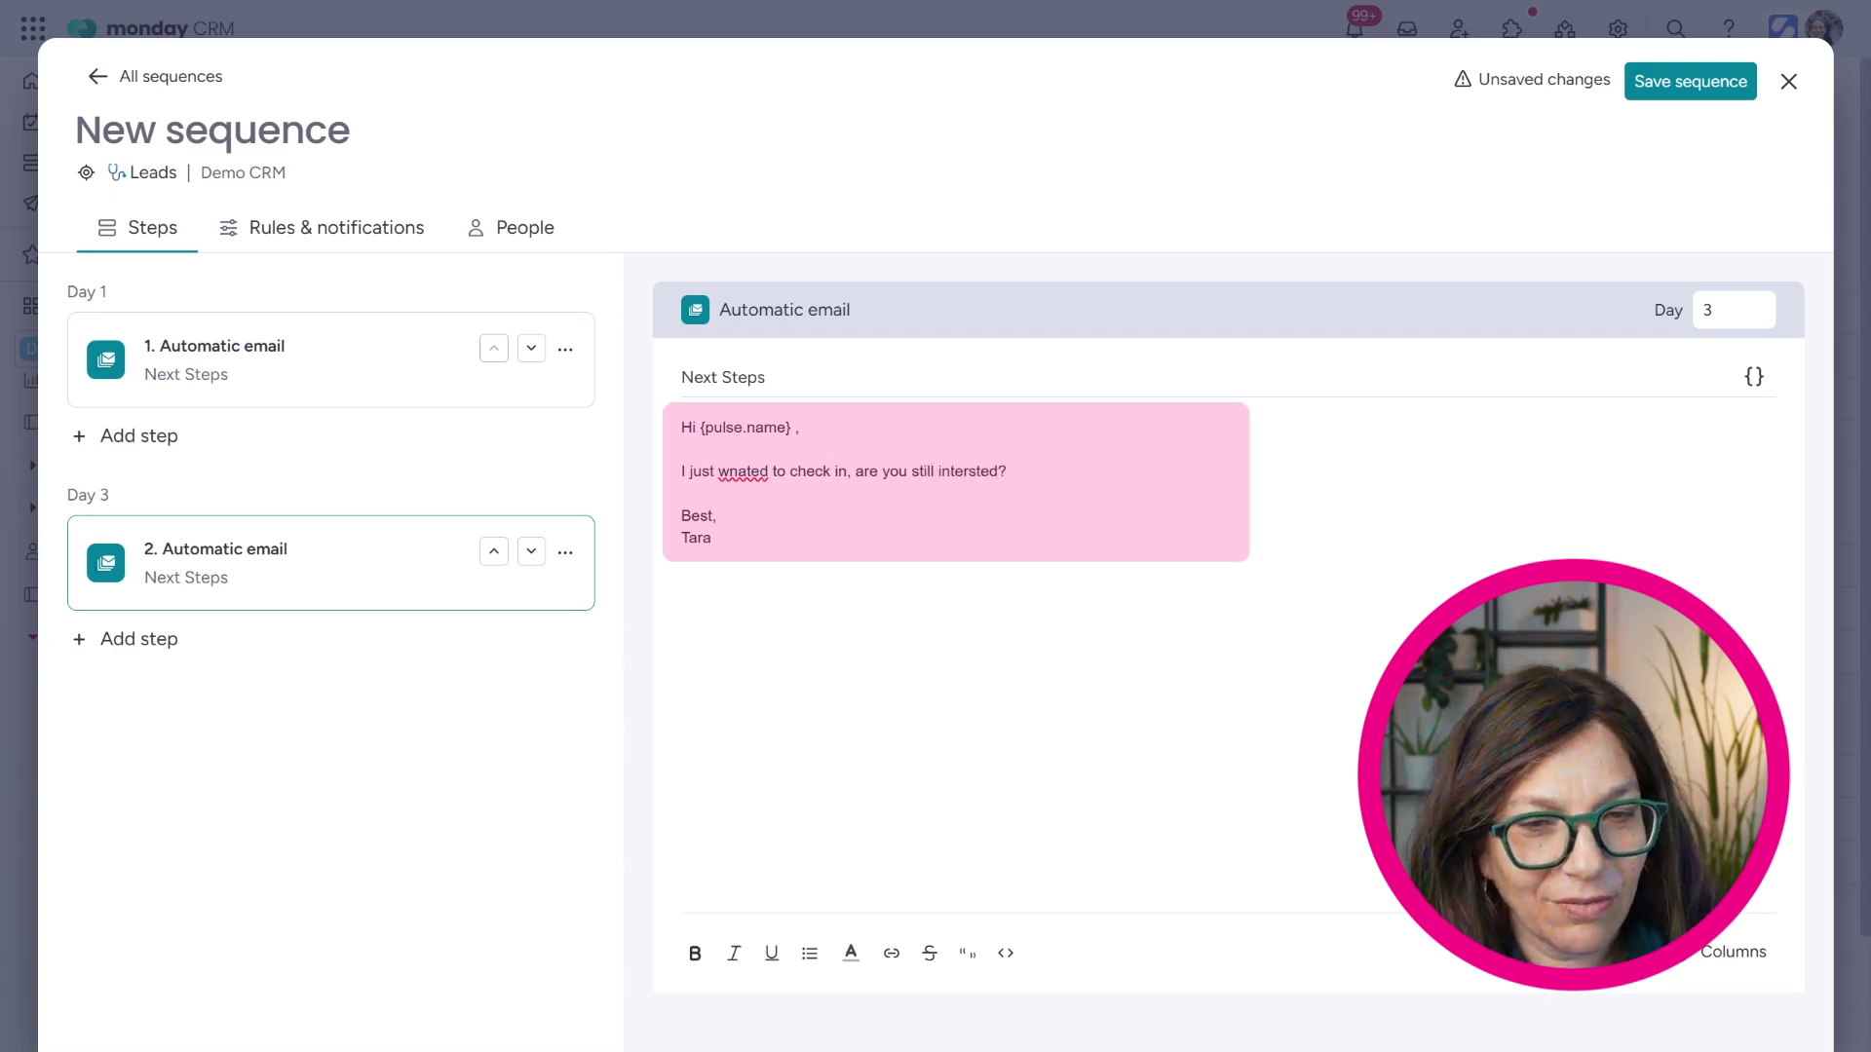
pyautogui.doubleClick(746, 473)
pyautogui.write('wanted')
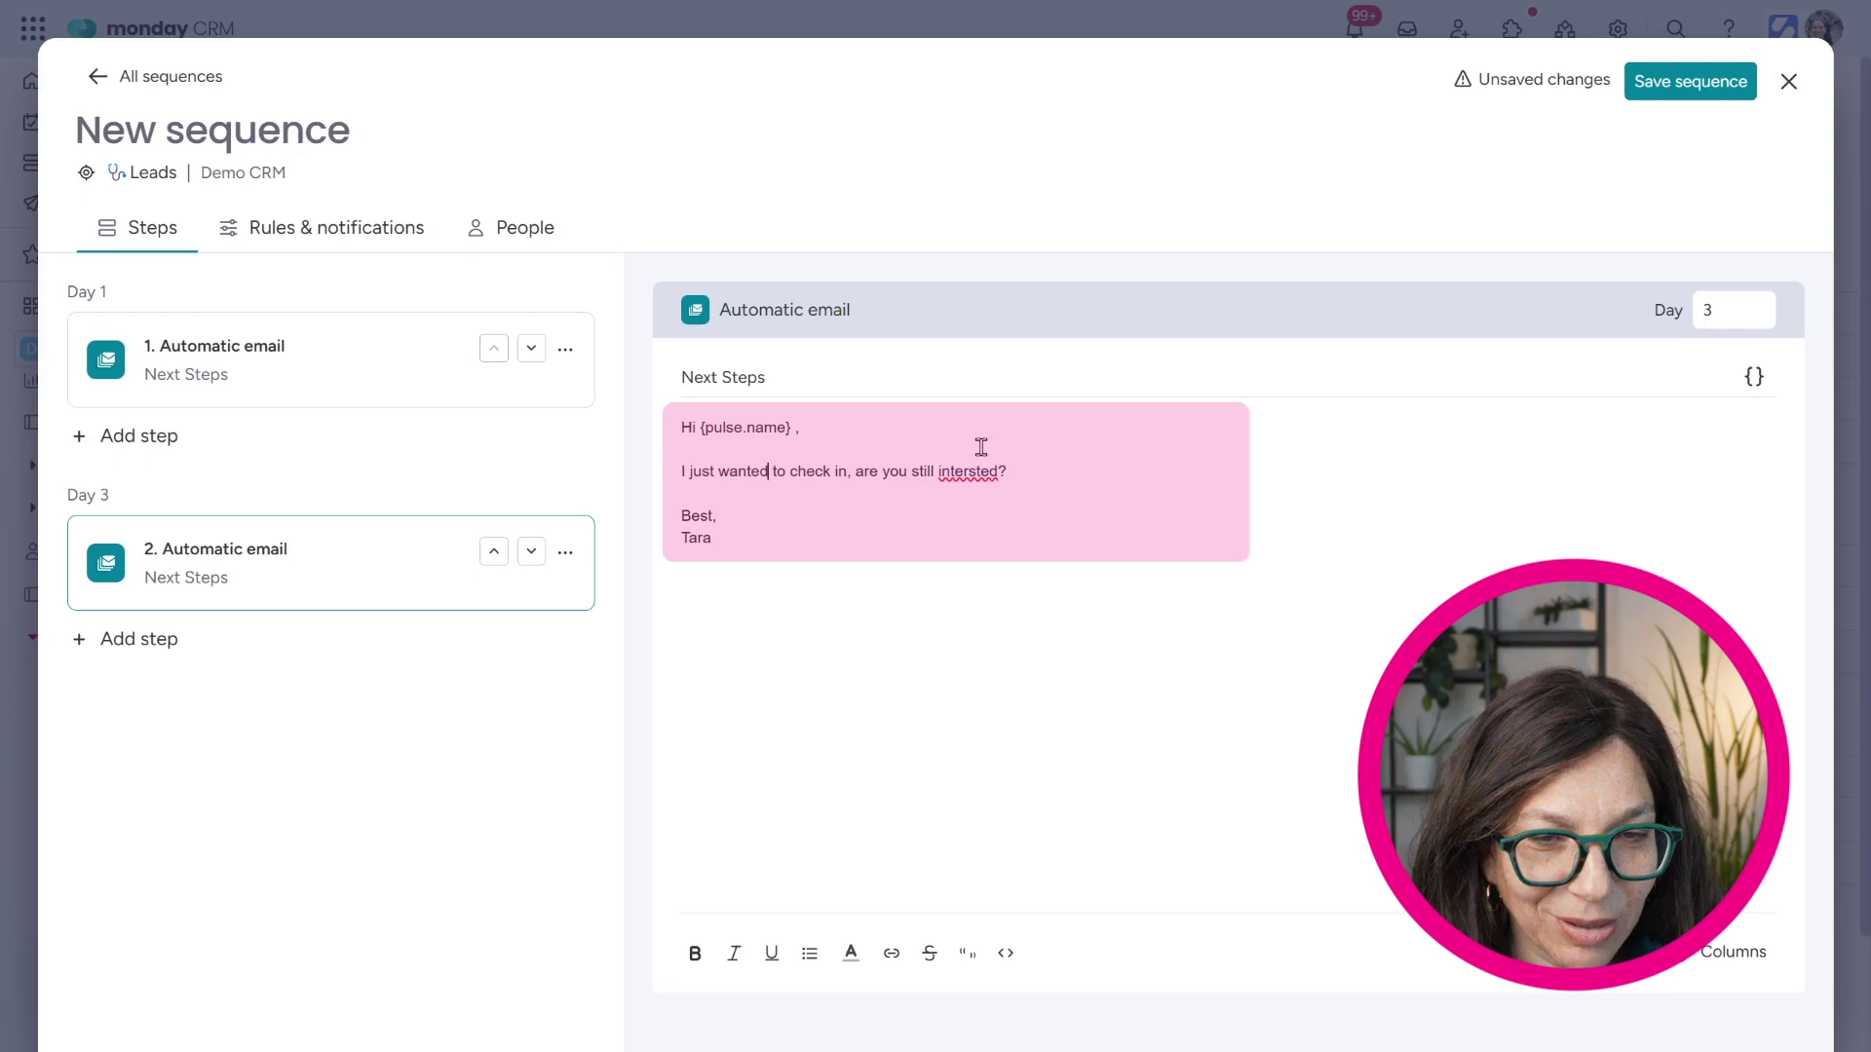
pyautogui.doubleClick(986, 473)
pyautogui.write('interested')
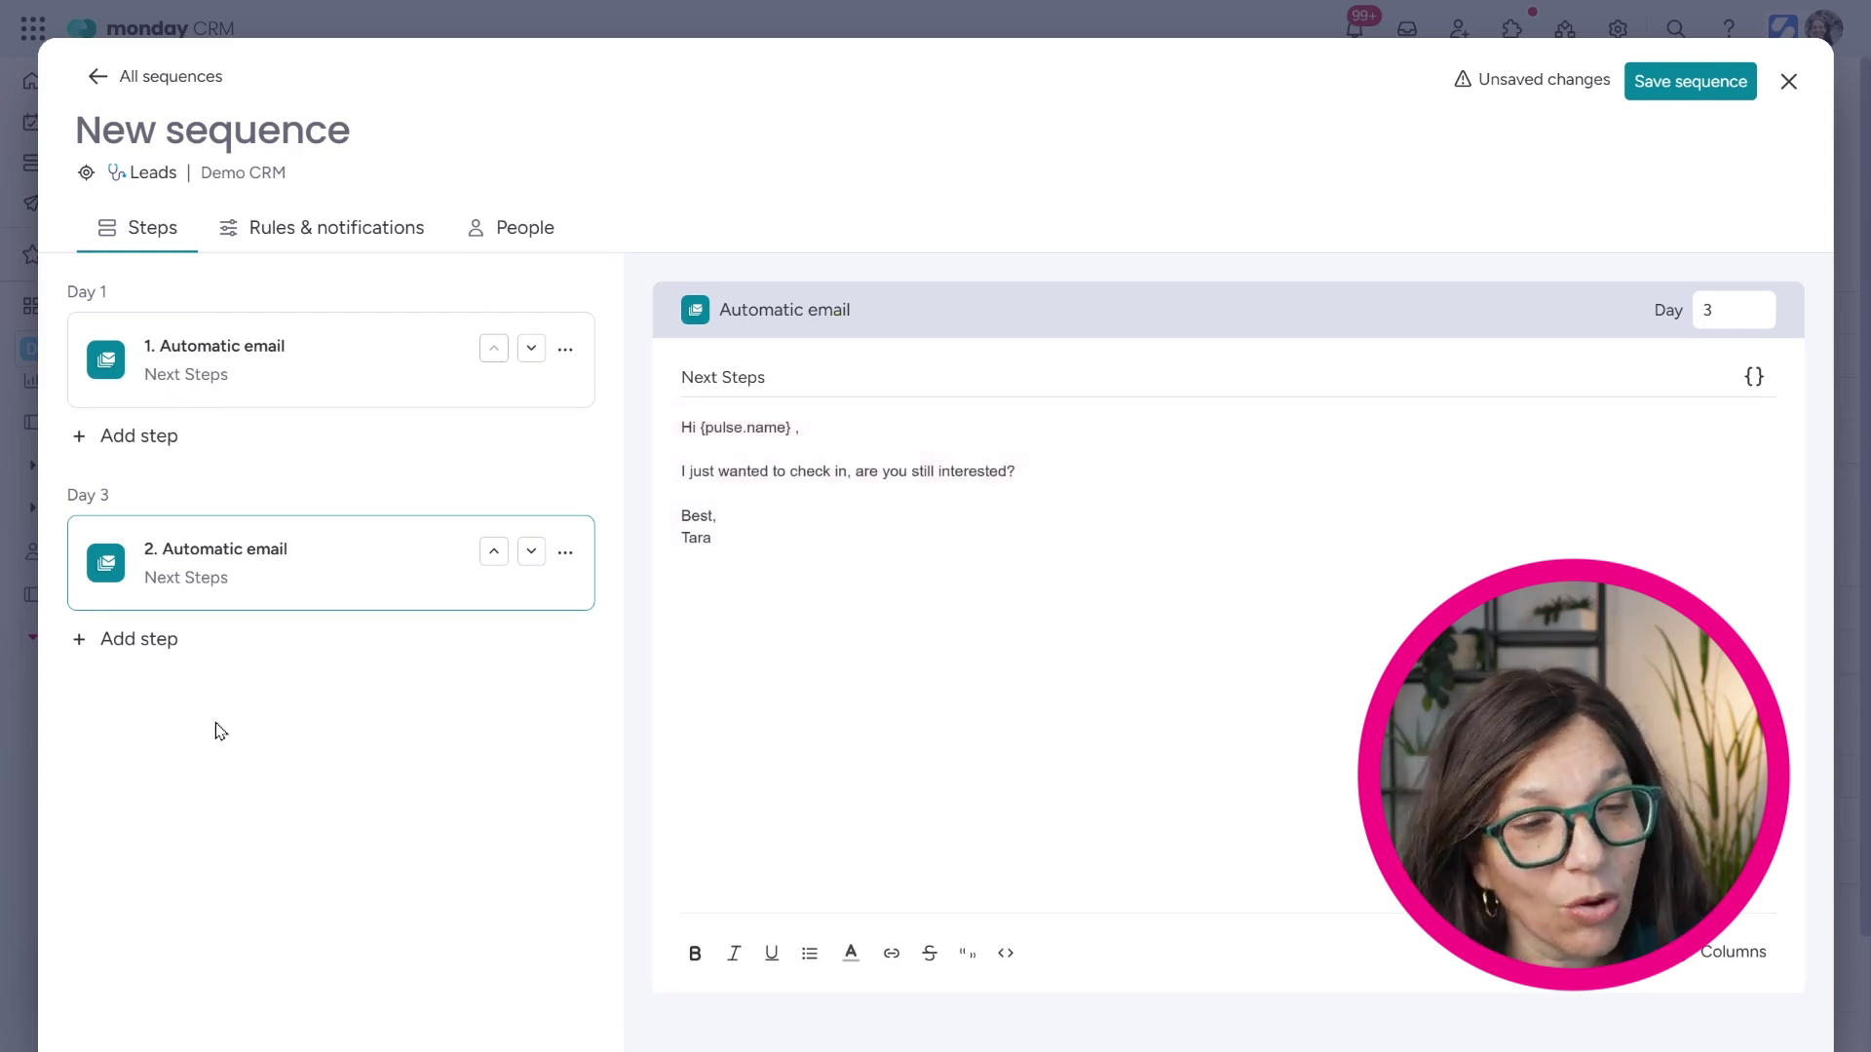
pyautogui.click(132, 645)
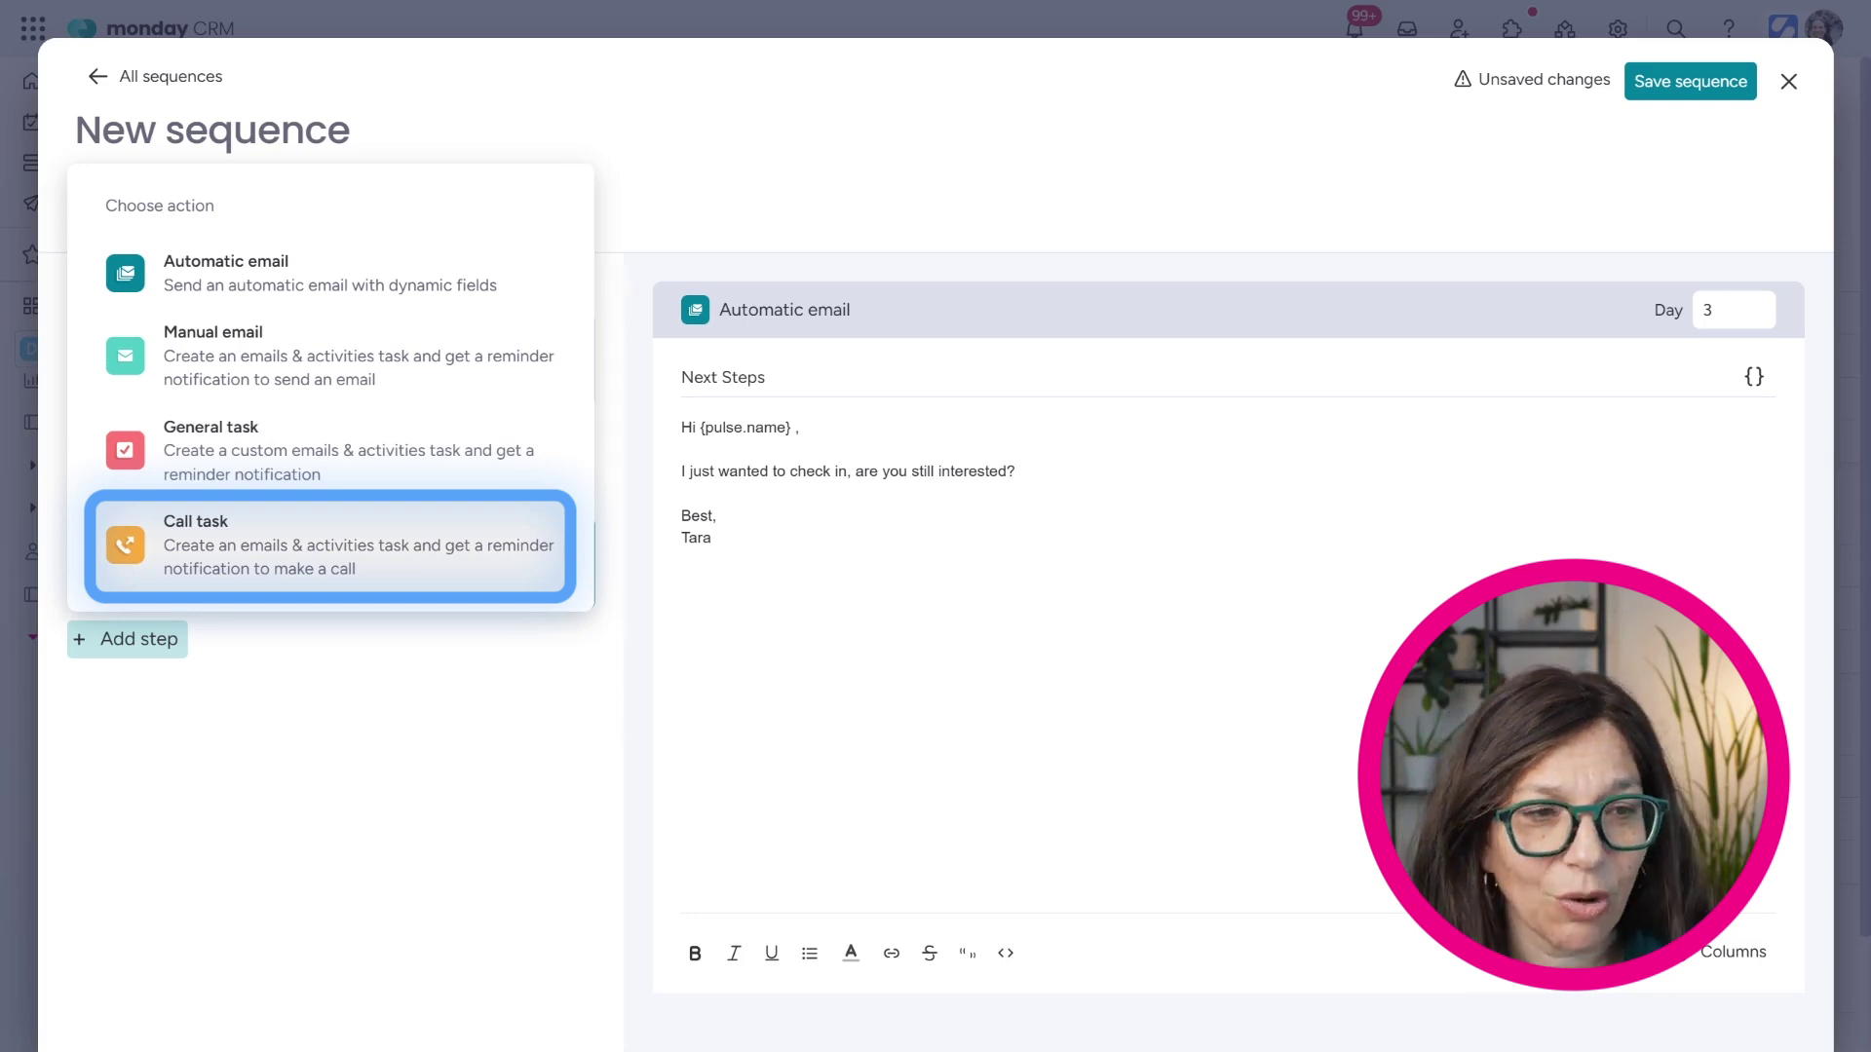
# Save the sequence, check it is listed as Inactive, and close Sequences to the Leads board
pyautogui.click(1160, 229)
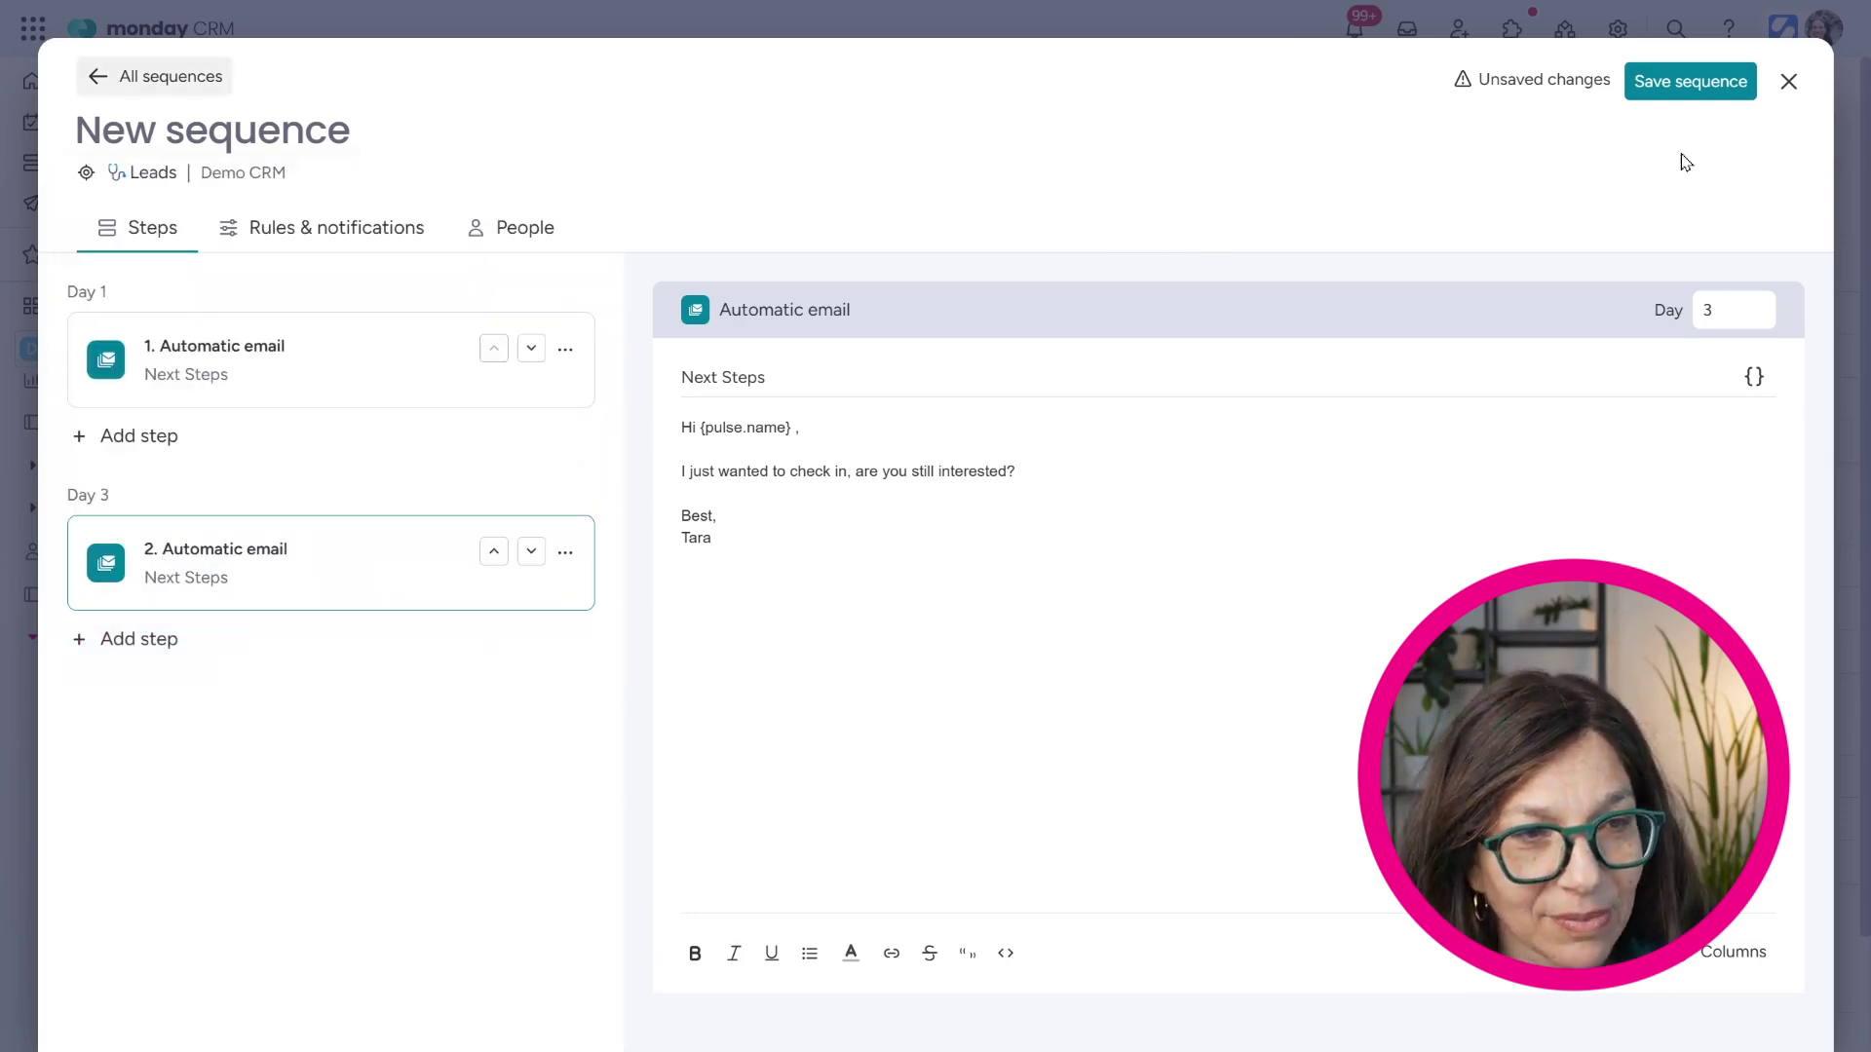
pyautogui.click(1683, 84)
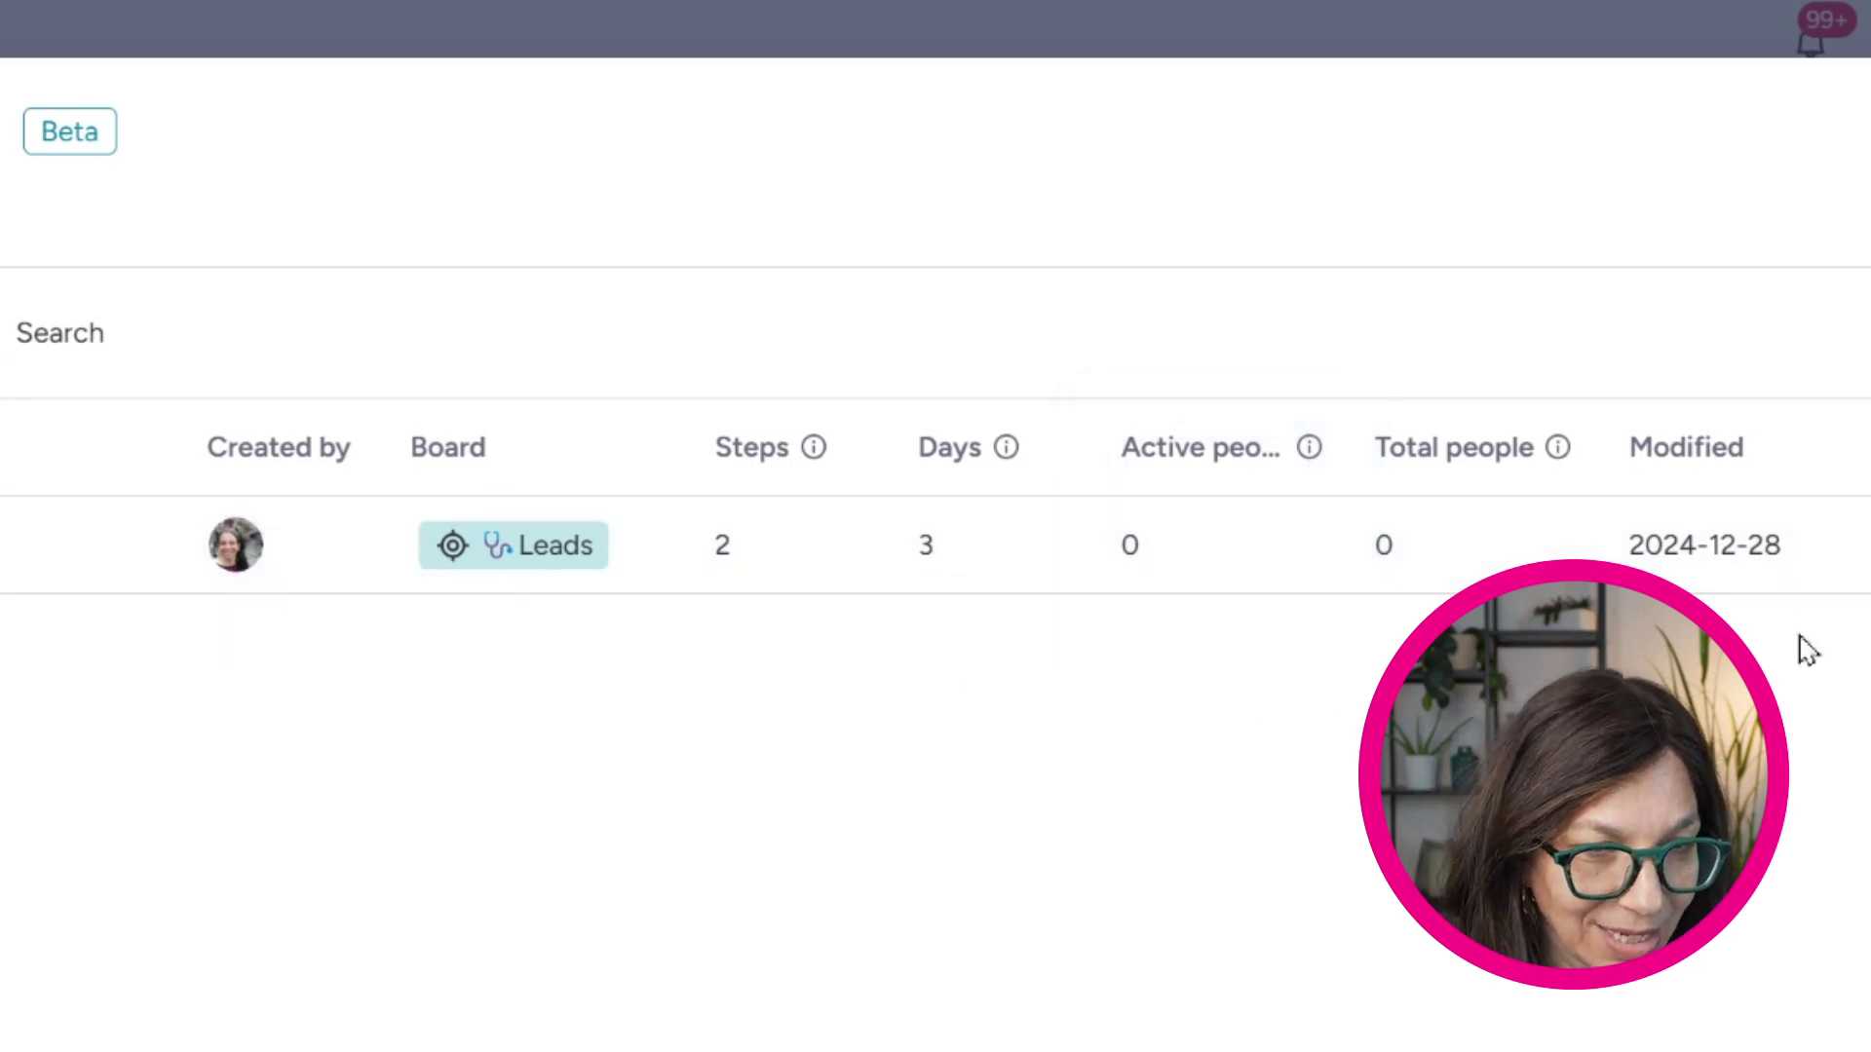
pyautogui.click(1759, 325)
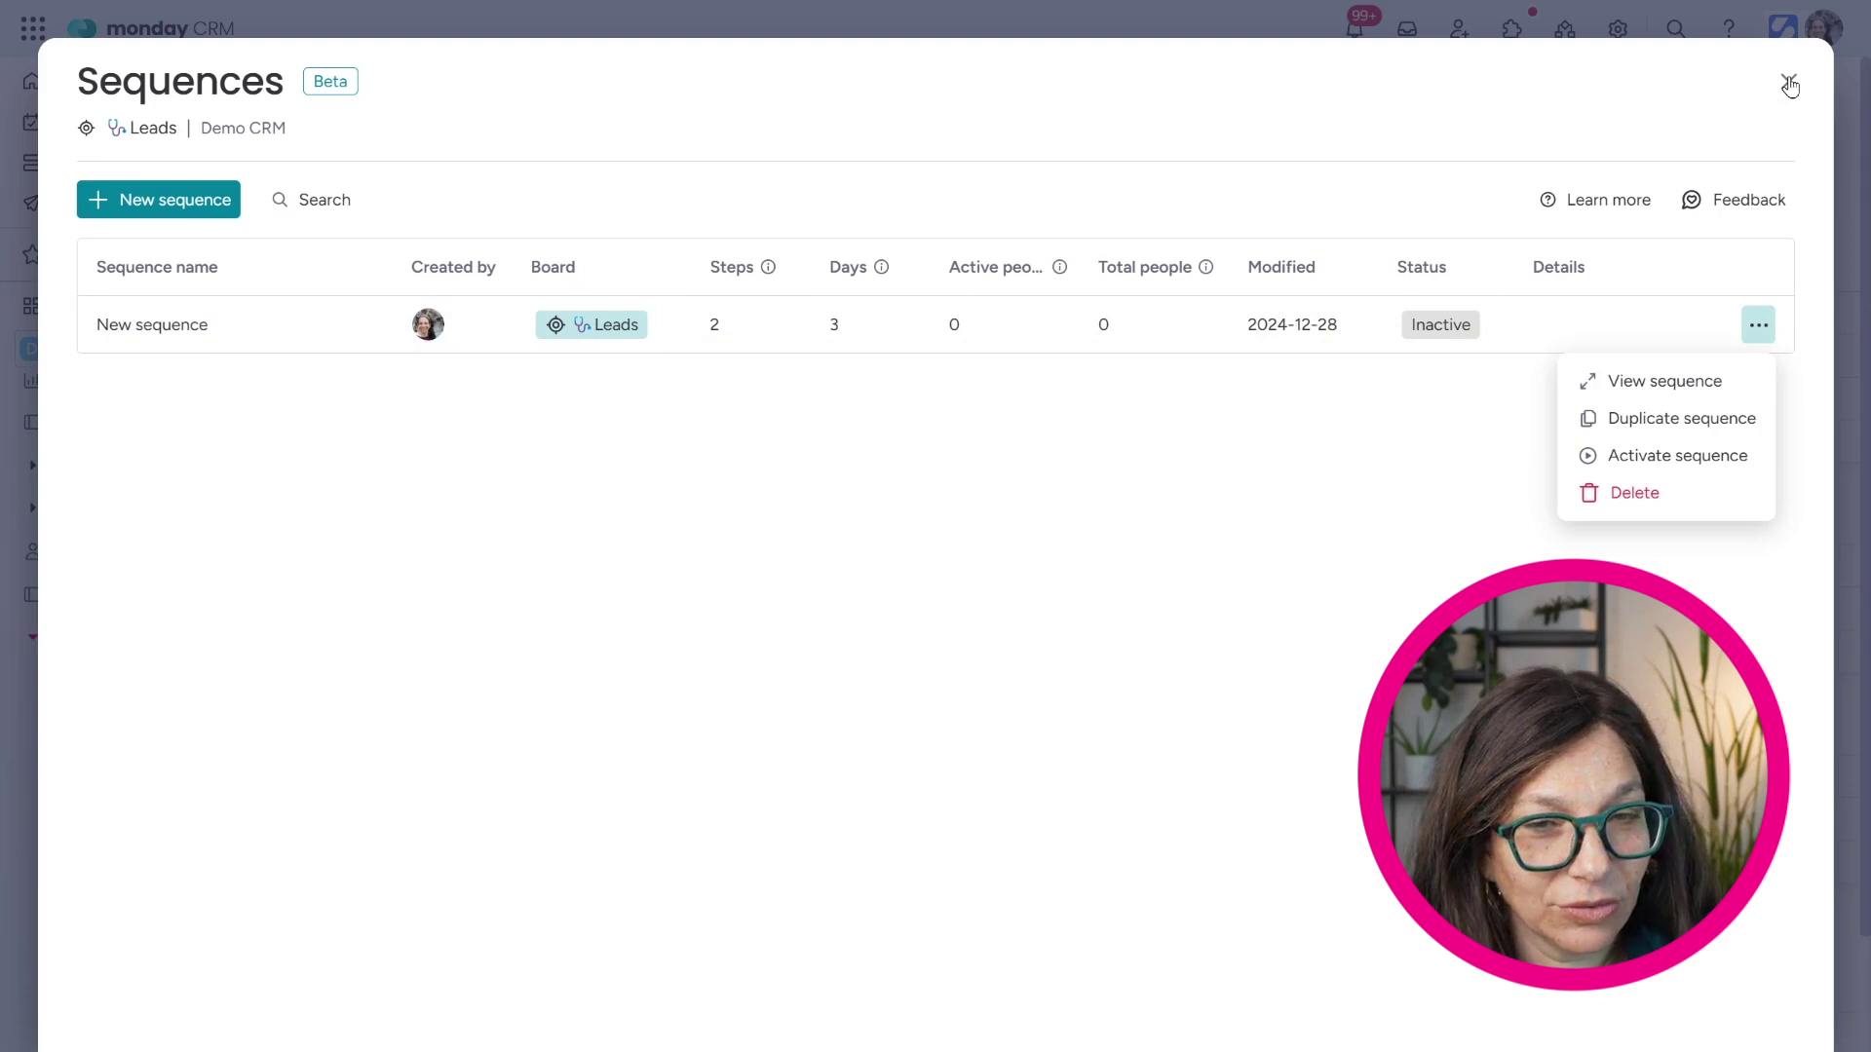
pyautogui.click(1789, 84)
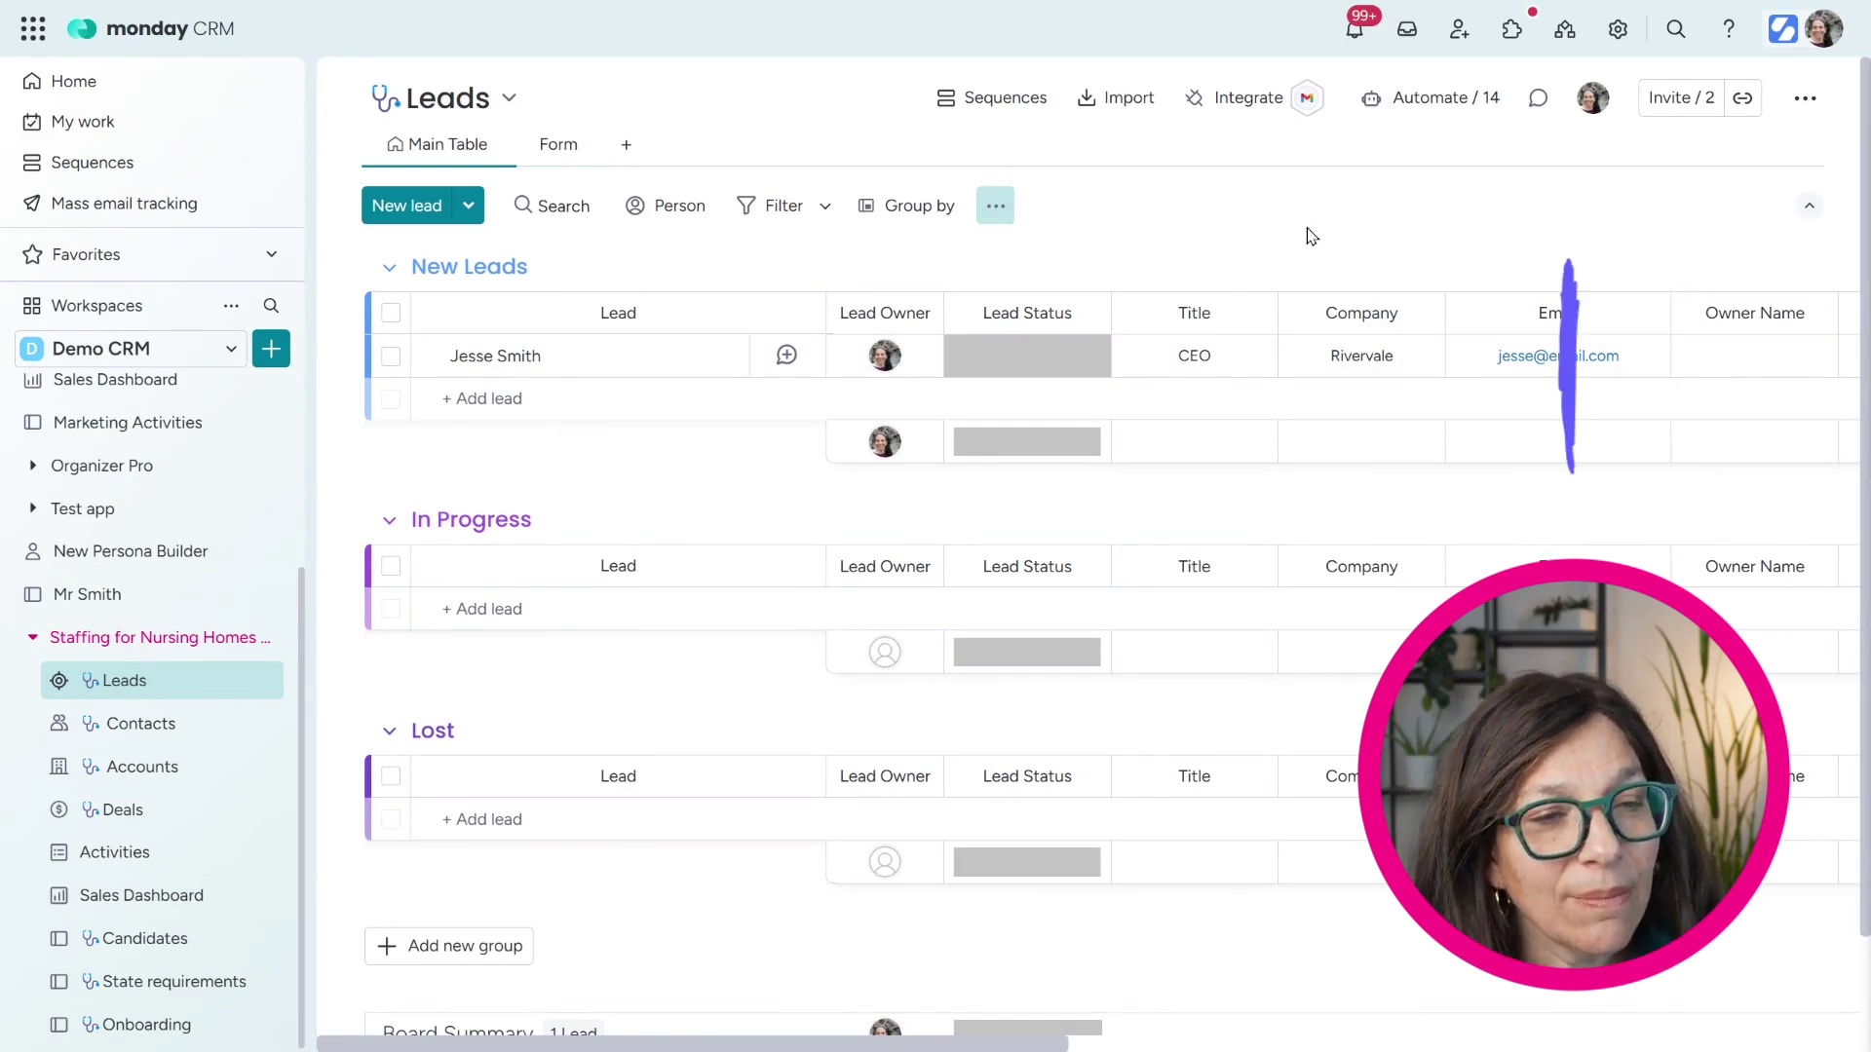
pyautogui.click(1566, 37)
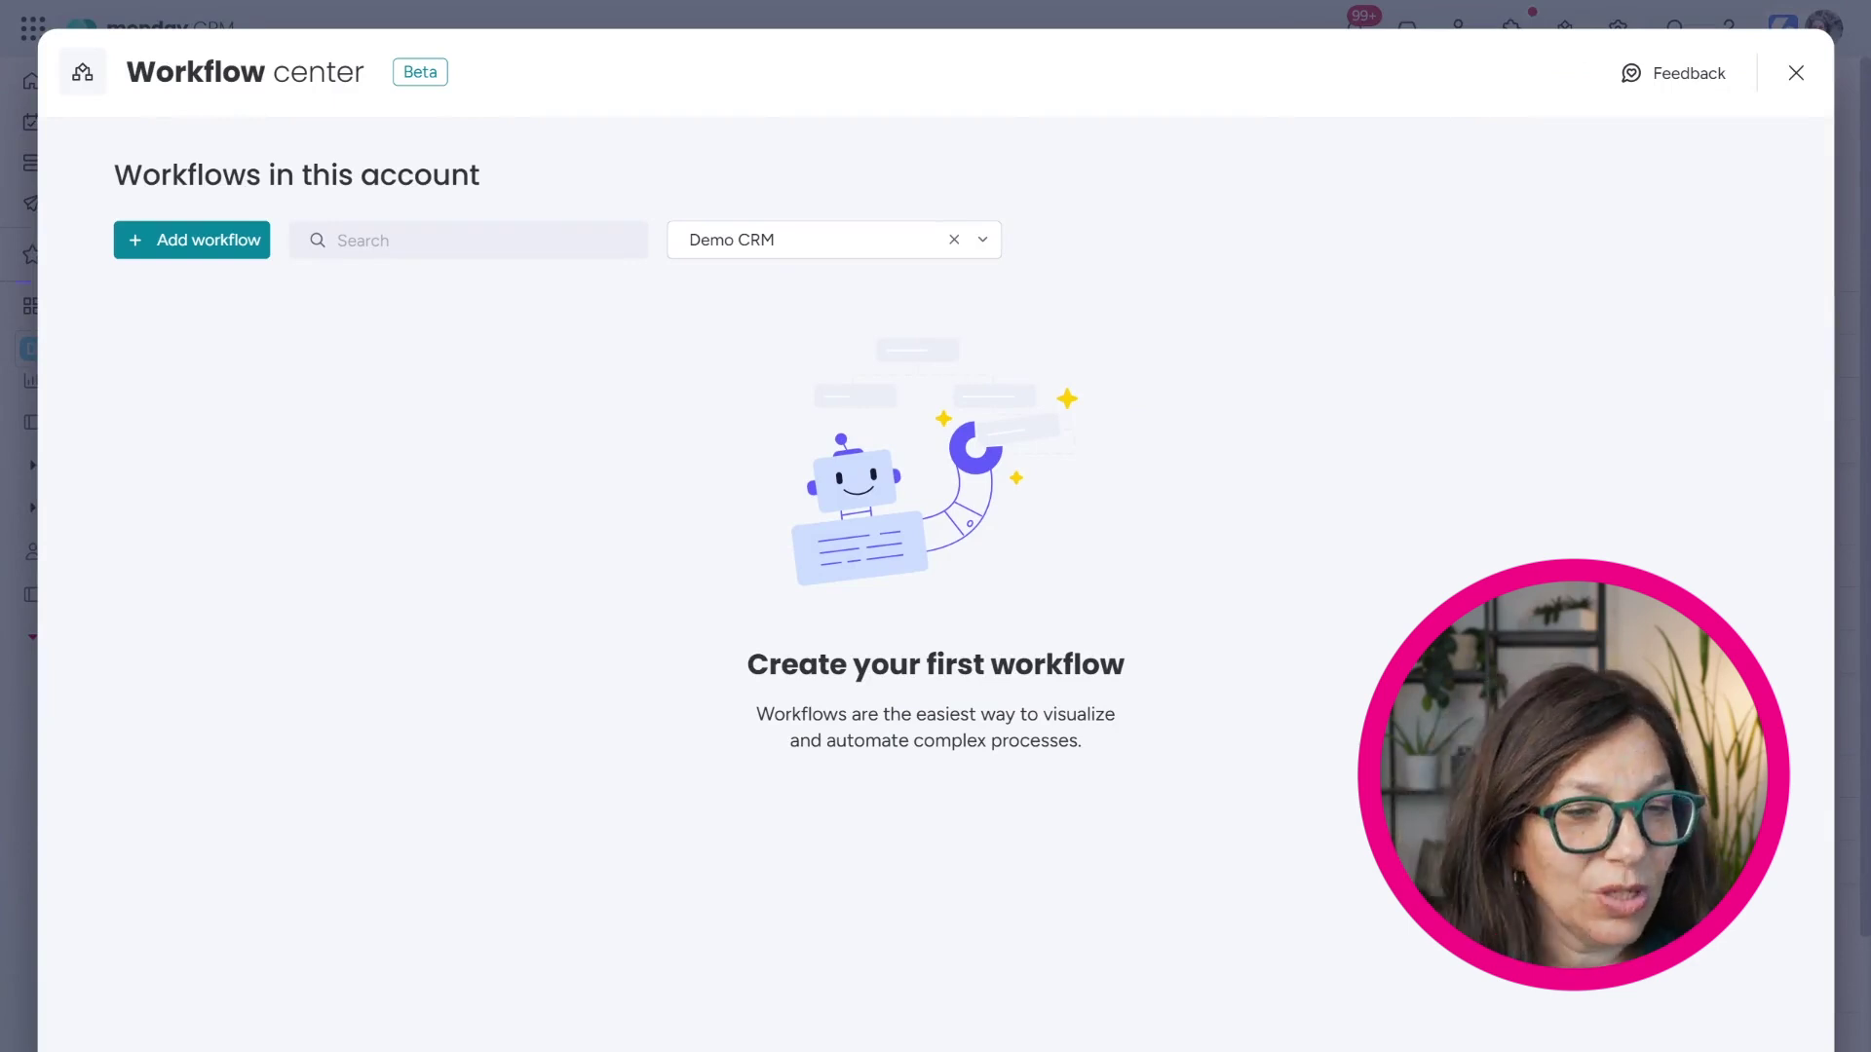
pyautogui.click(1795, 74)
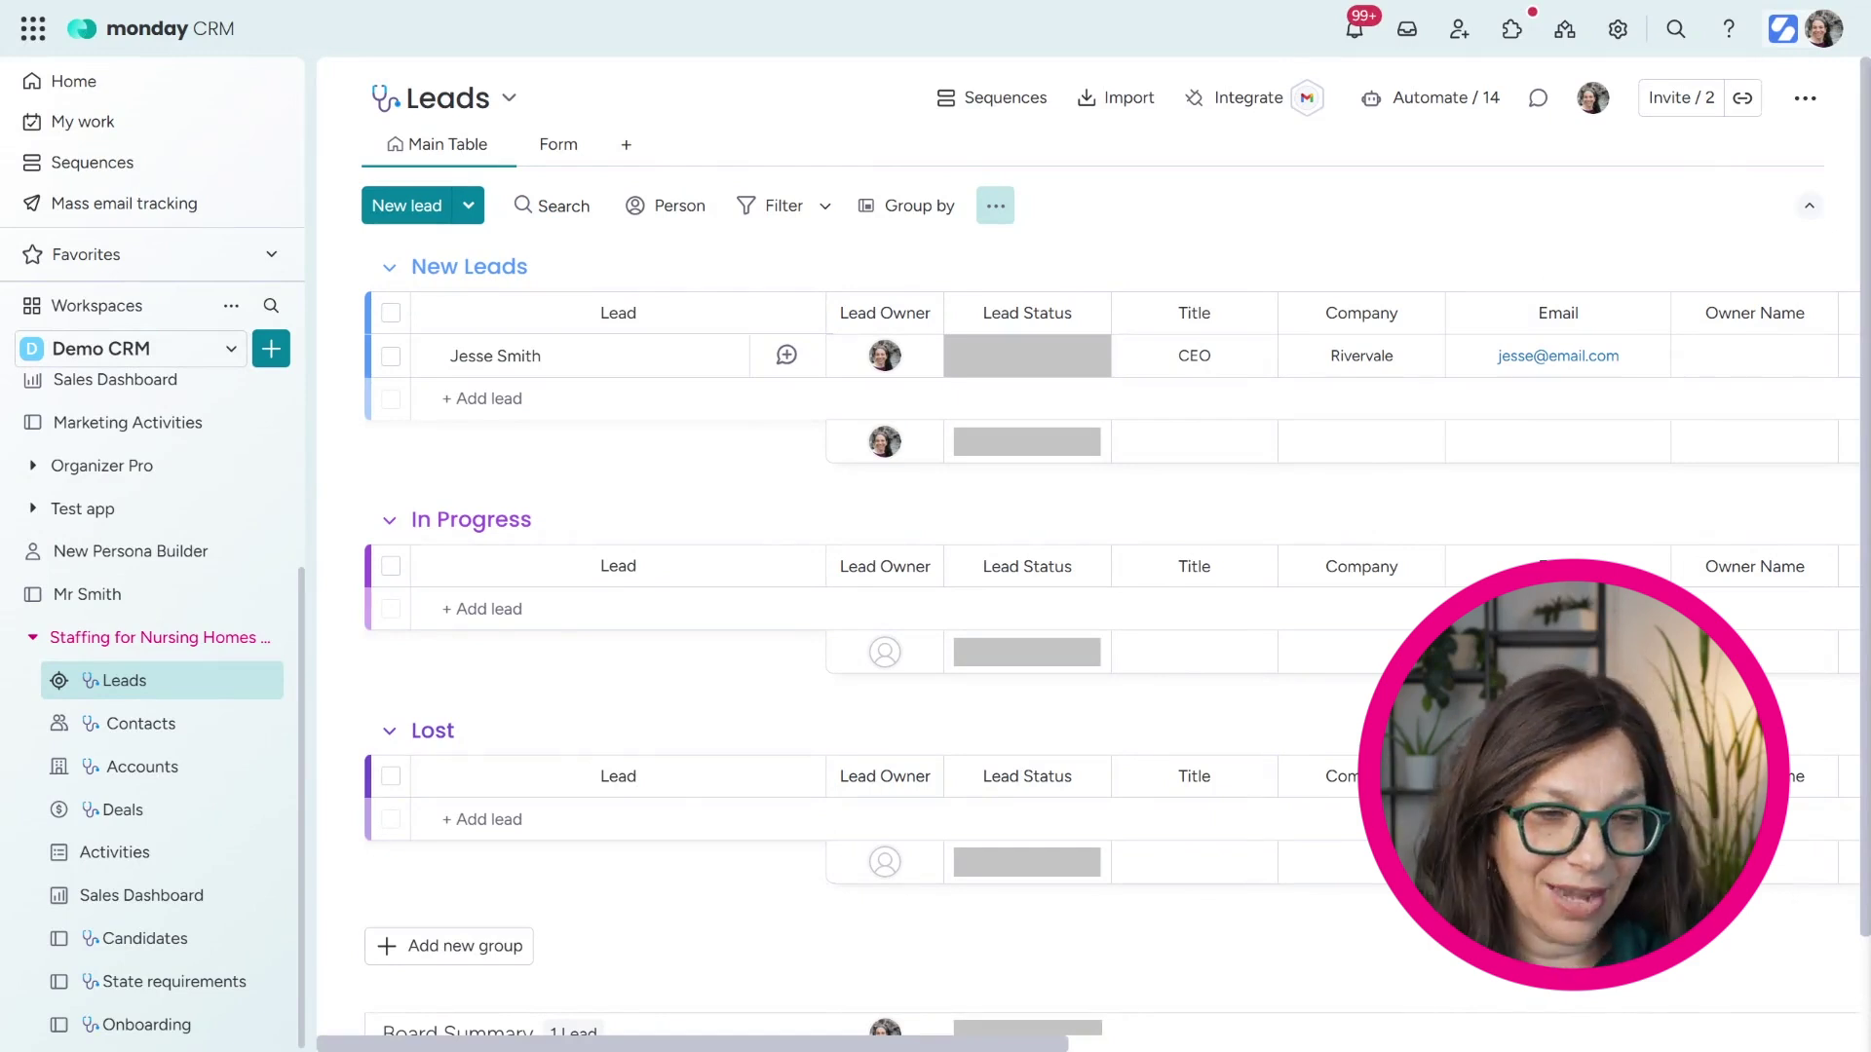
pyautogui.click(1027, 360)
pyautogui.click(1274, 273)
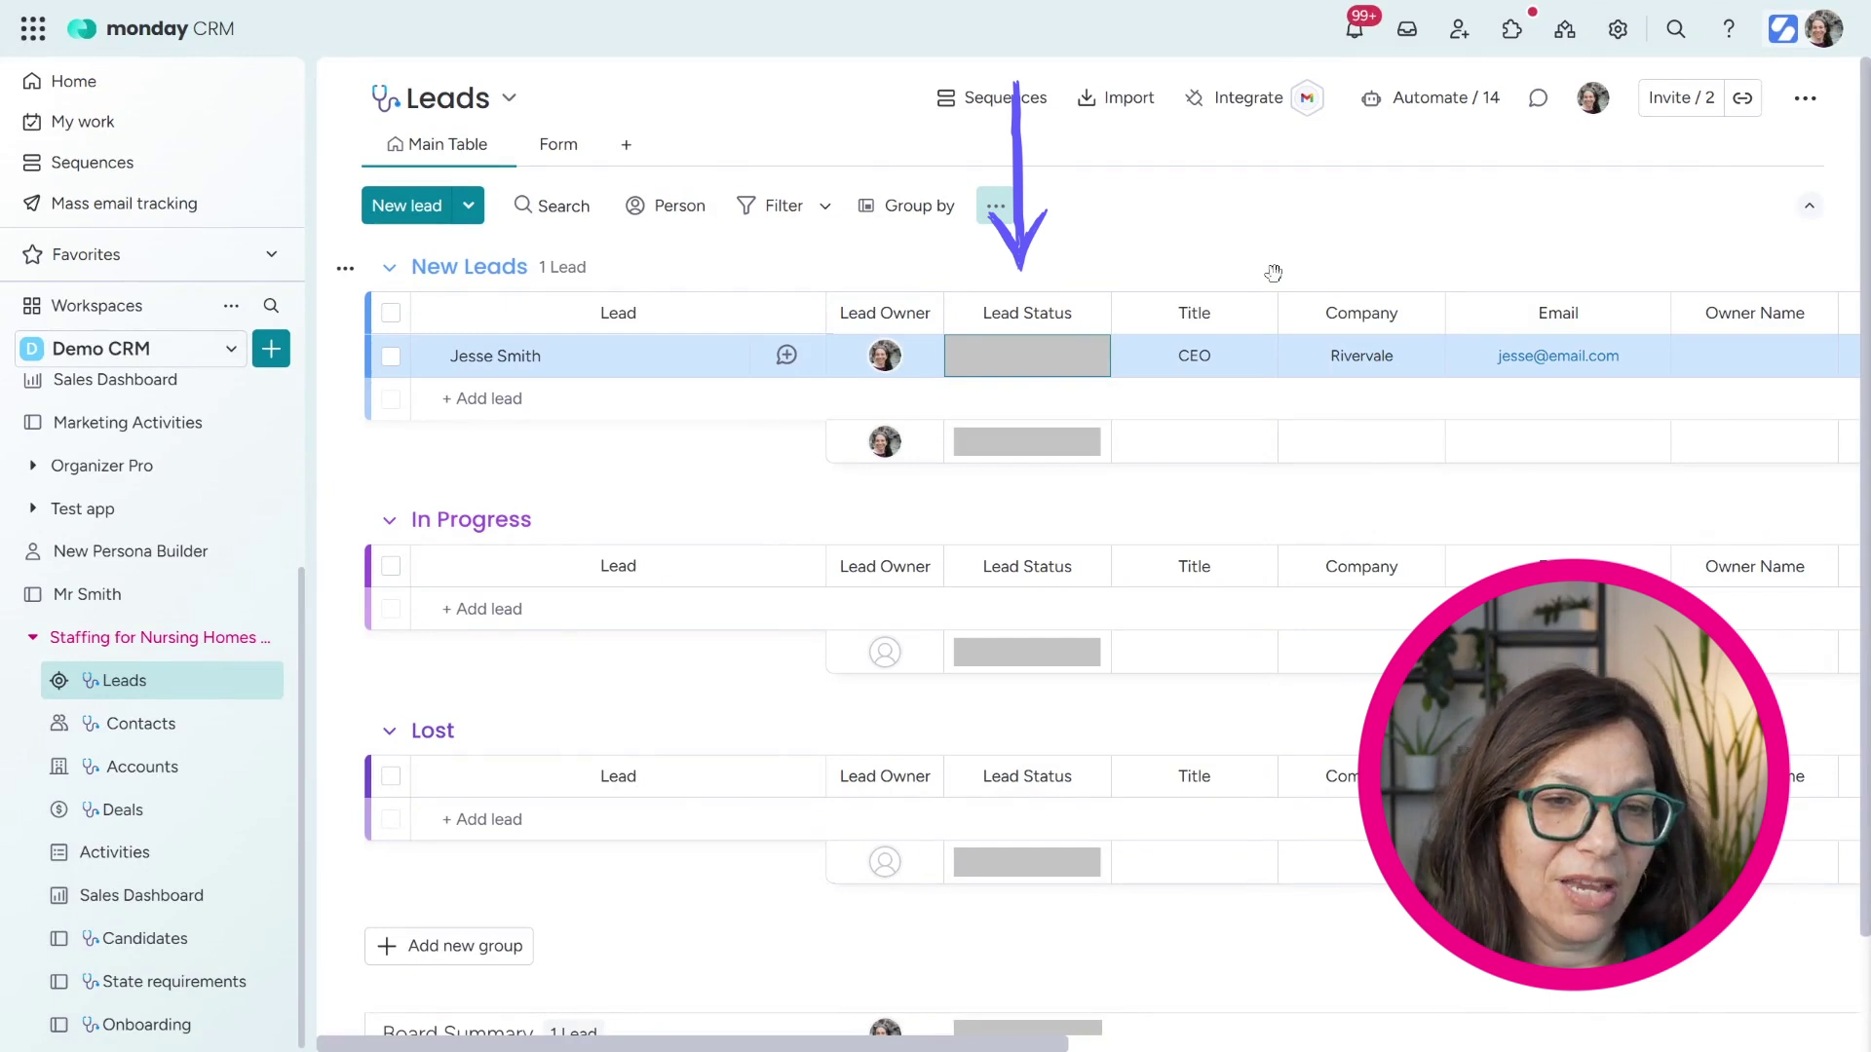